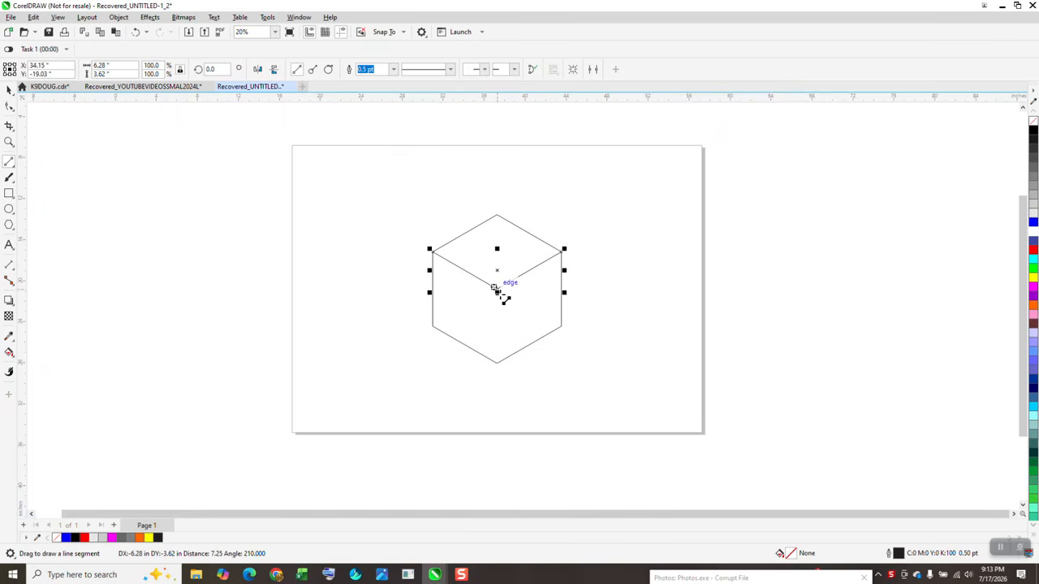
- Finish the practice cube with a vertical line from the hexagon's bottom vertex to its centre, and delete the whole cube
left_click_drag(498, 364, 496, 293)
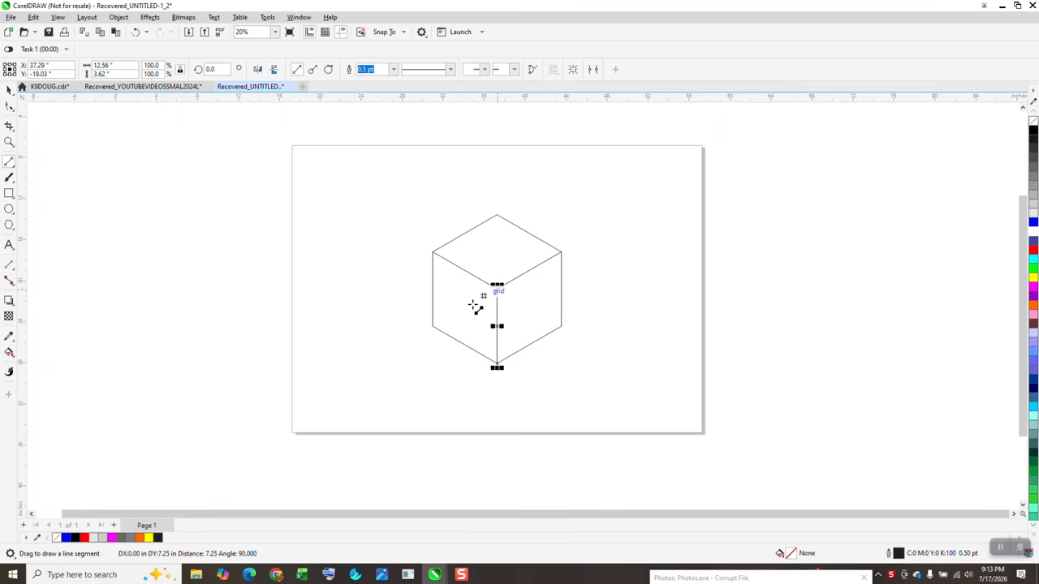
left_click(8, 90)
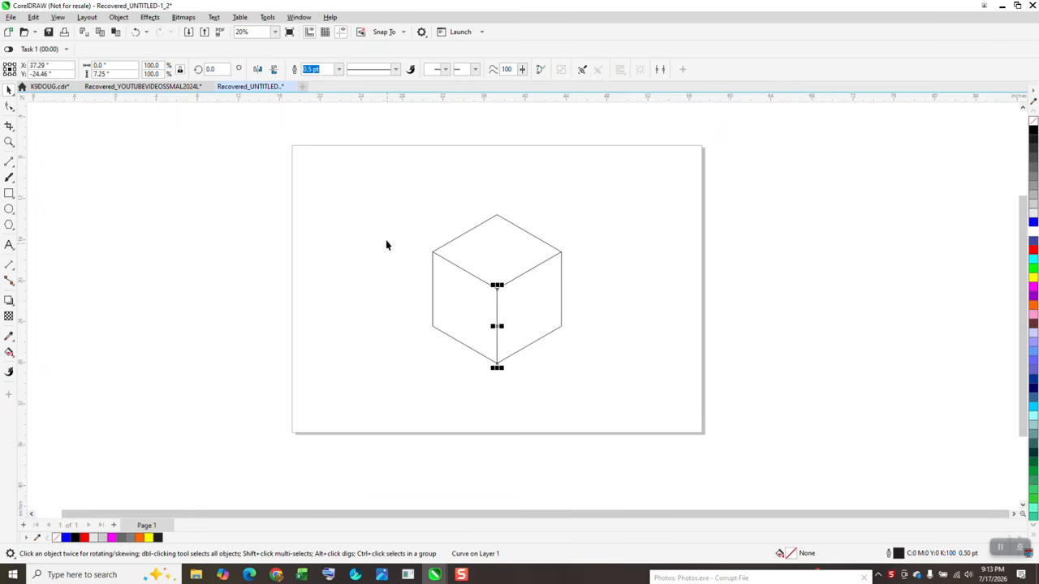
left_click_drag(384, 202, 681, 397)
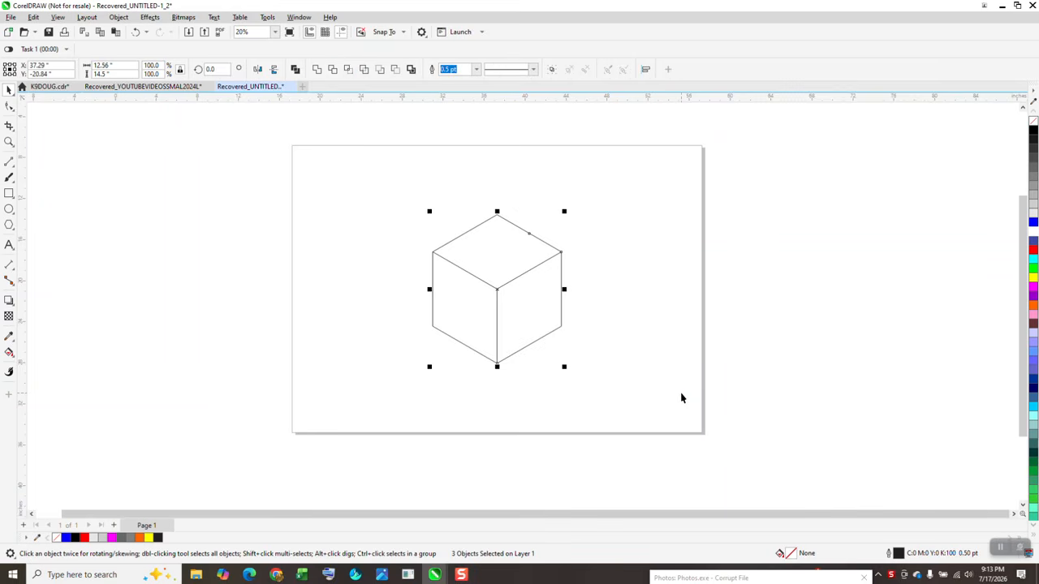
key("Delete")
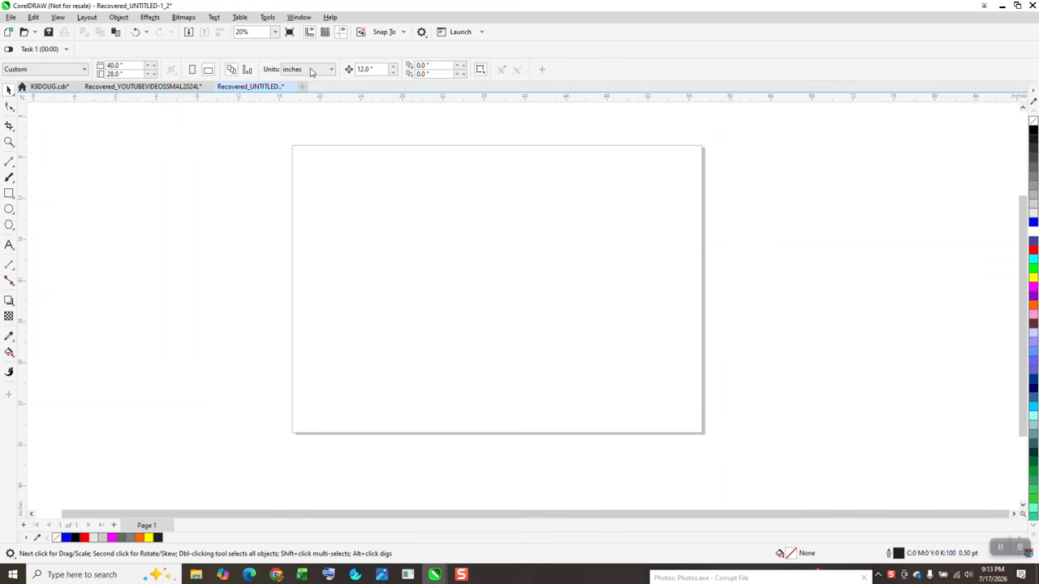
- Start recording a macro named cube, saved in GlobalMacros
left_click(267, 17)
mouse_move(284, 78)
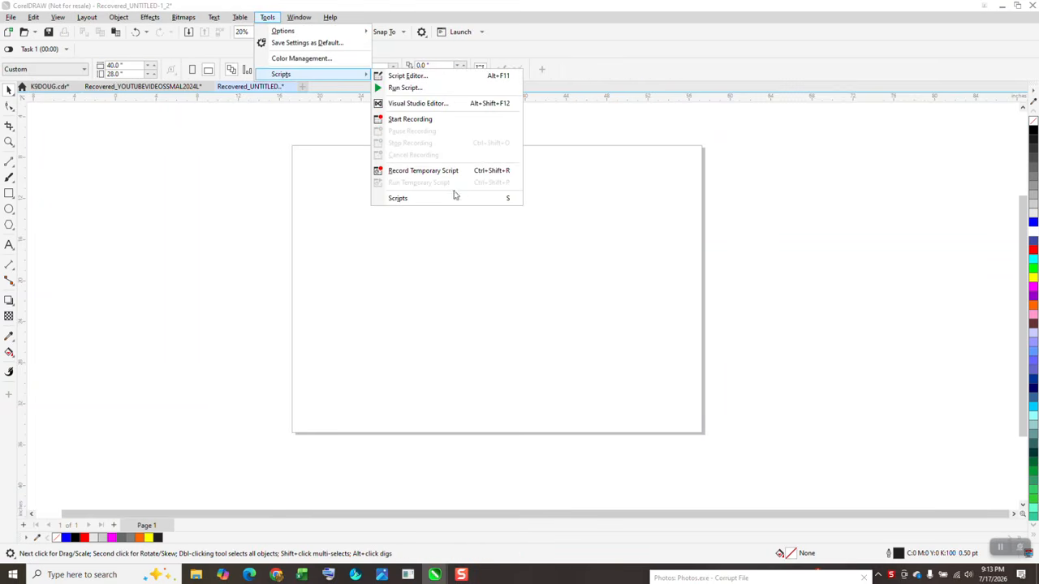
left_click(414, 120)
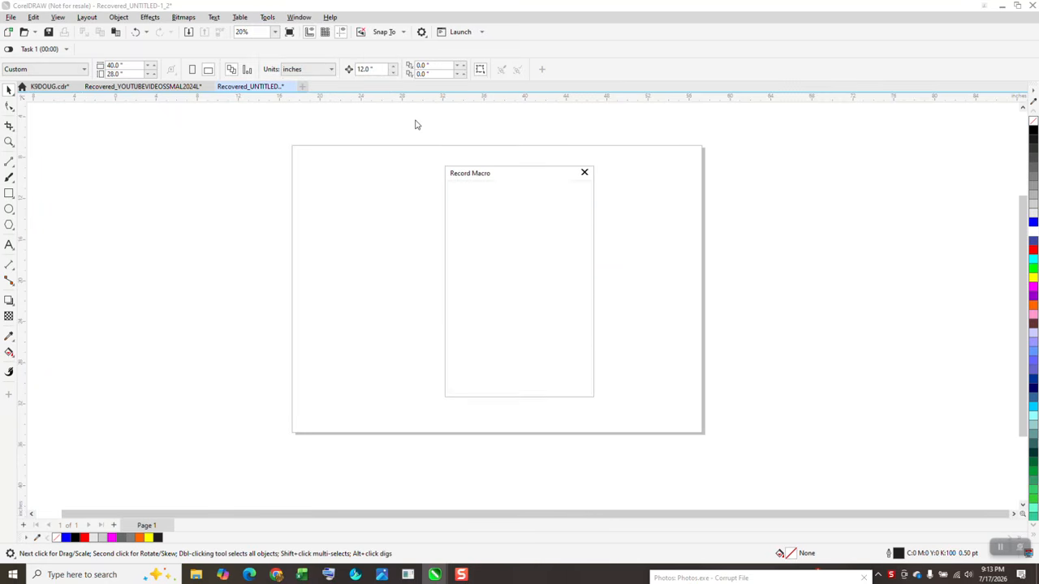
type("cube")
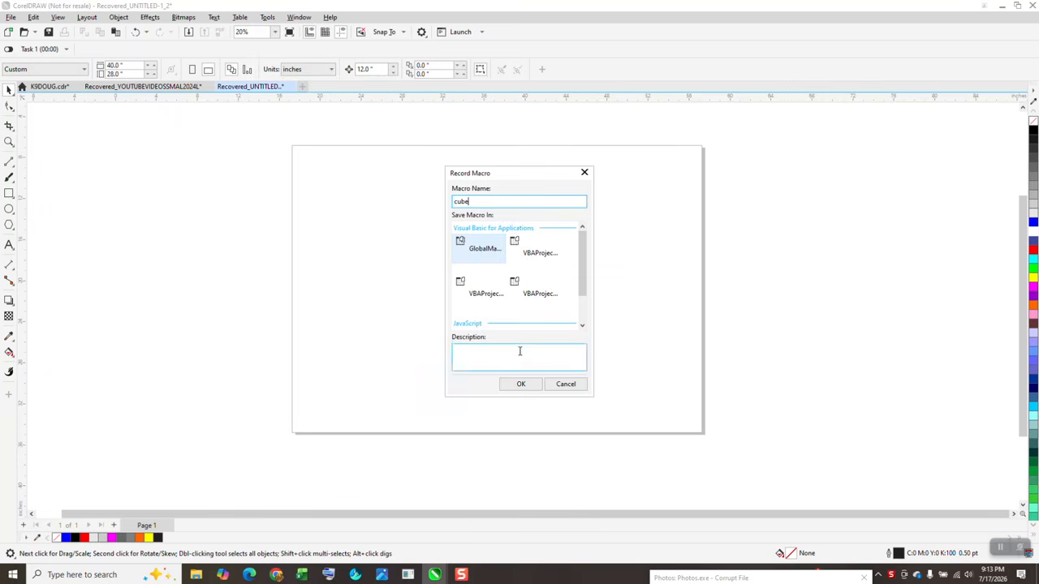
left_click(524, 387)
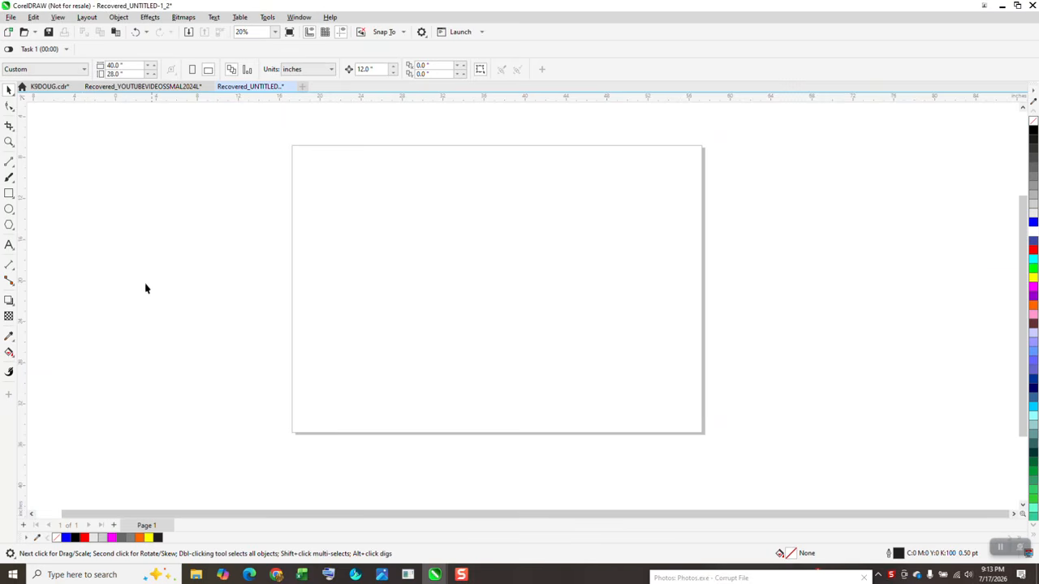
- Draw a hexagon about 11.26 by 13 inches centred on the page, and join its centre to the upper-left, upper-right and bottom vertices with lines
left_click(9, 225)
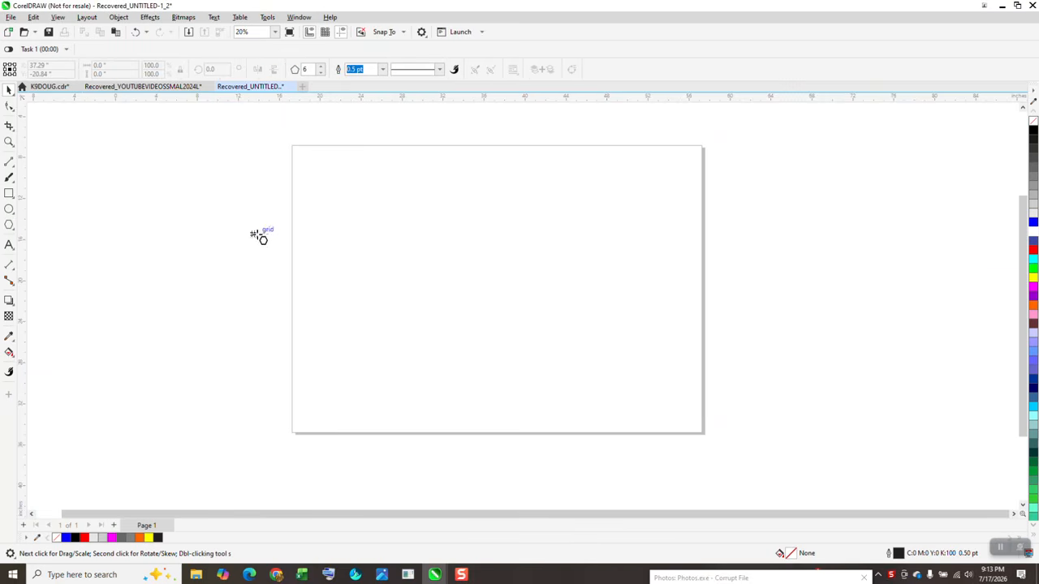
mouse_move(555, 224)
left_mouse_down()
mouse_move(546, 250)
mouse_move(456, 339)
mouse_move(454, 360)
left_mouse_up()
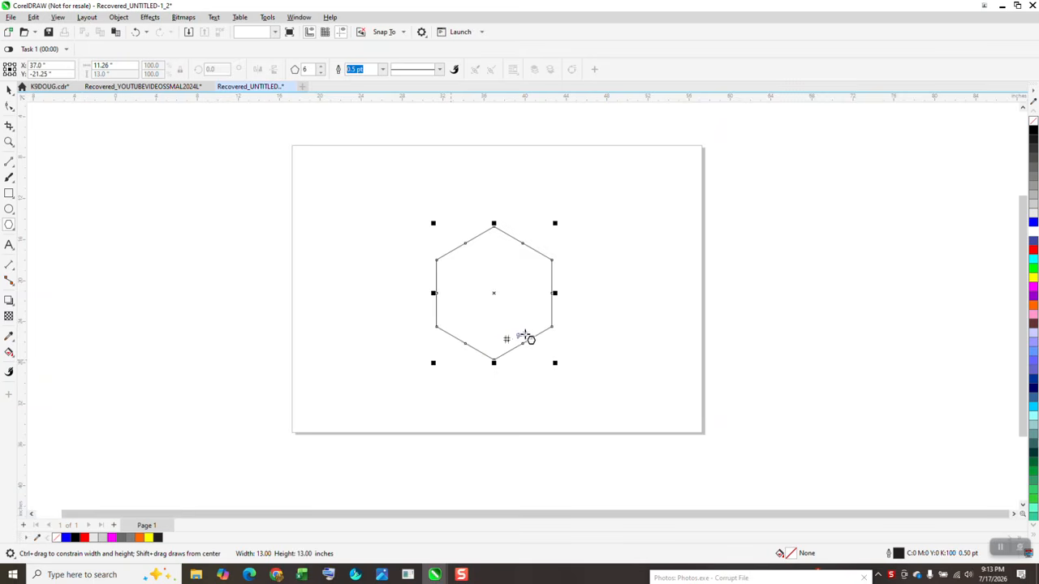
left_click(12, 171)
left_click(48, 173)
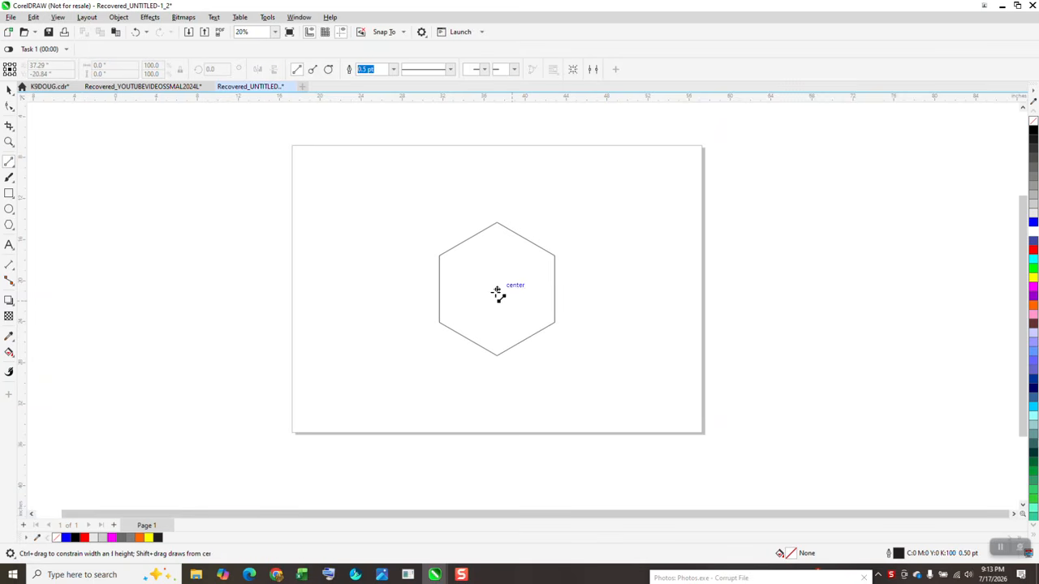
left_click_drag(496, 290, 438, 254)
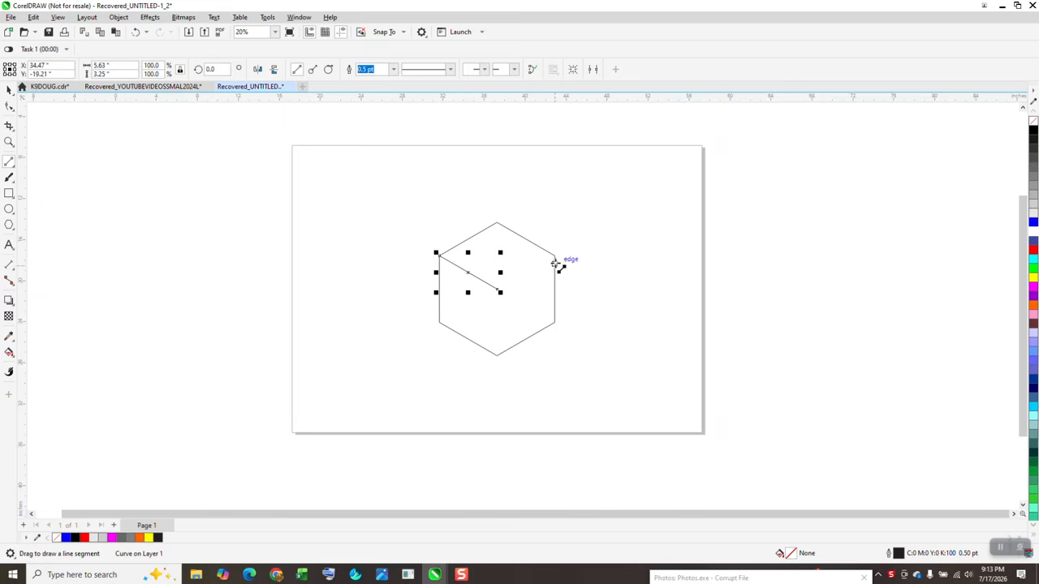
left_click_drag(555, 254, 497, 291)
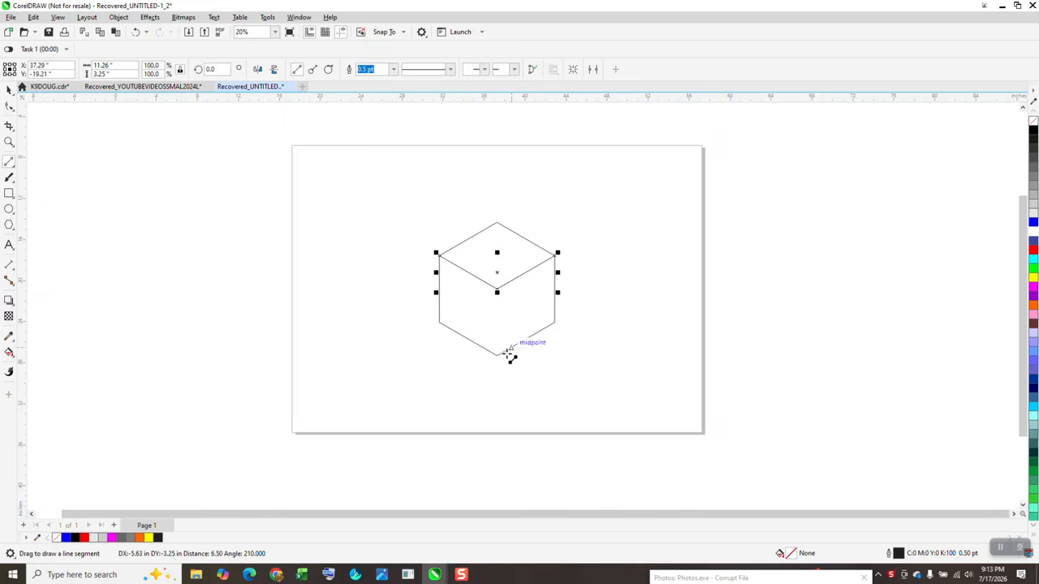
left_click_drag(496, 358, 496, 285)
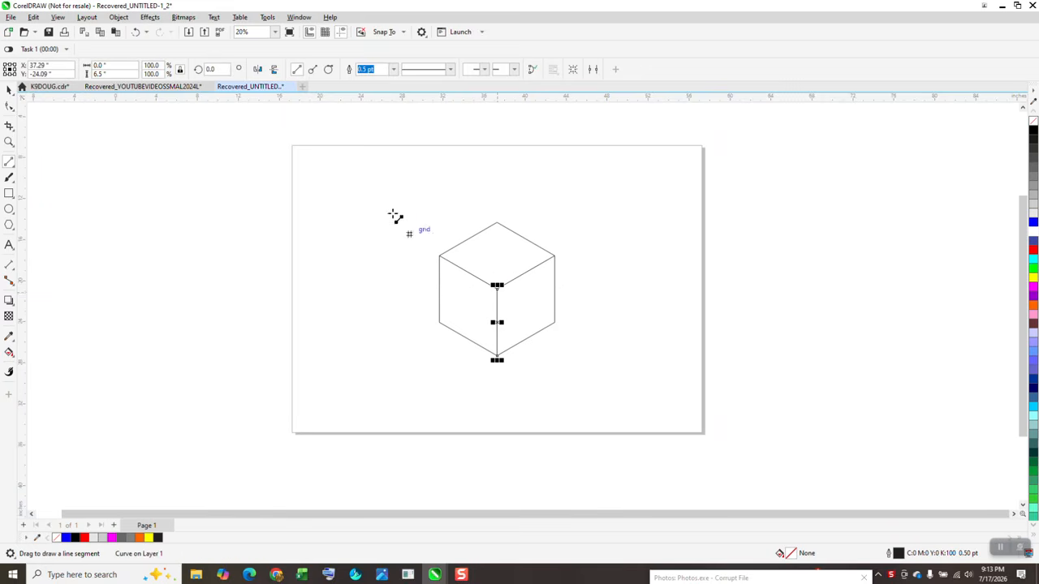
- Stop recording the cube macro
left_click(269, 19)
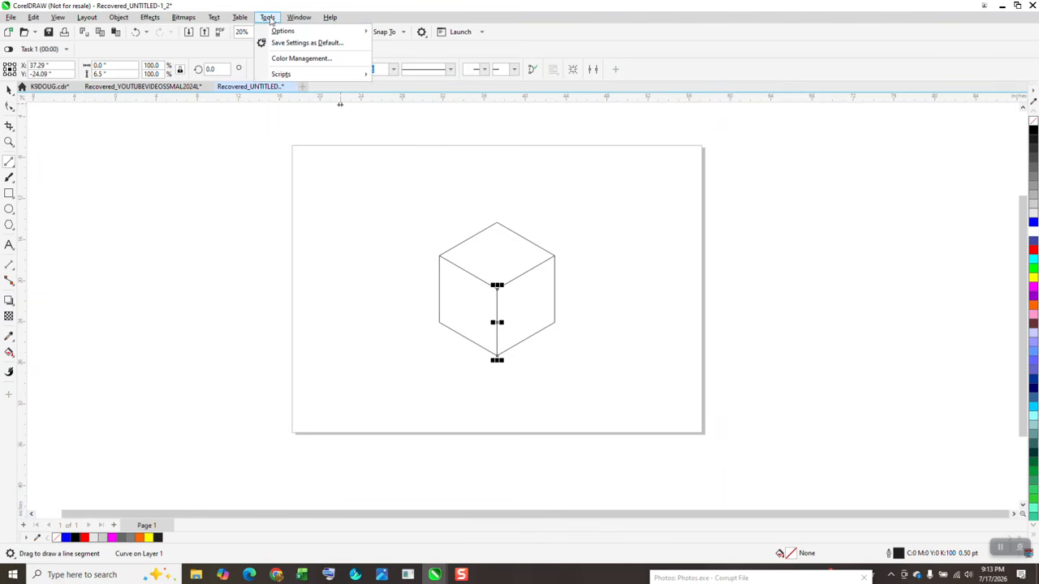
mouse_move(284, 76)
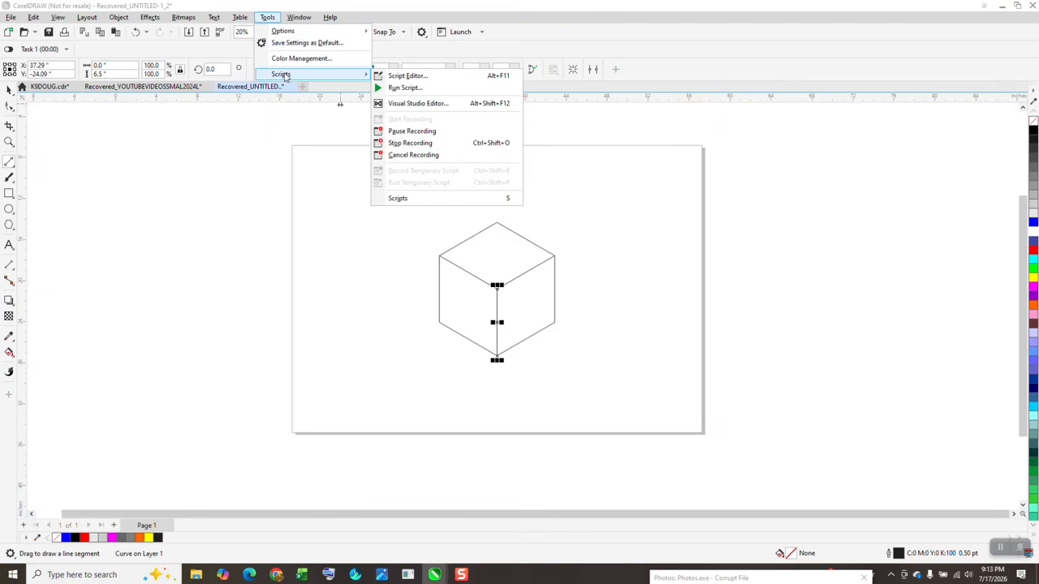
left_click(409, 143)
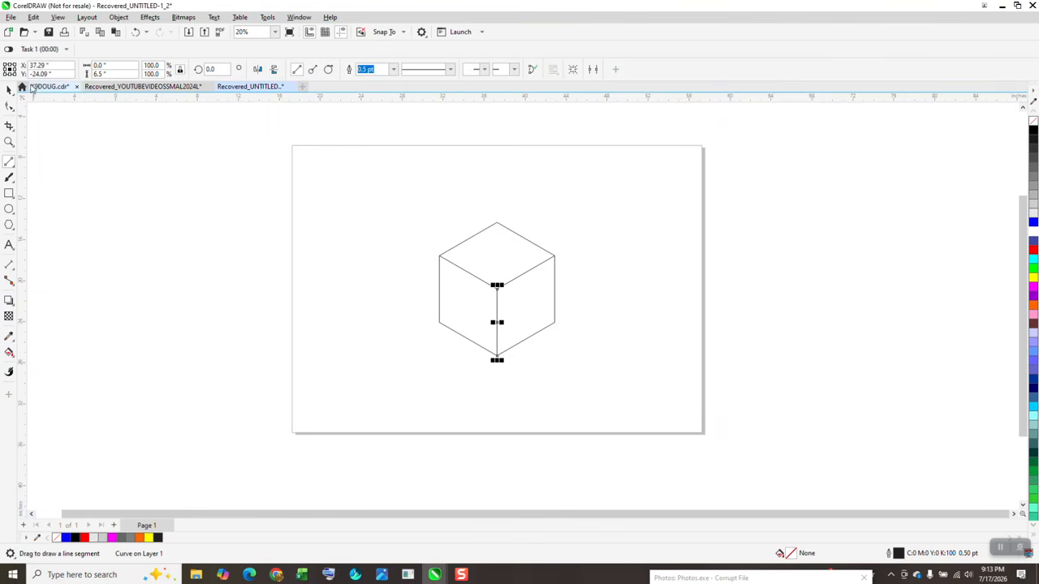
- Delete the hexagon and all its inner lines from the page
left_click(9, 88)
left_click_drag(412, 186, 672, 374)
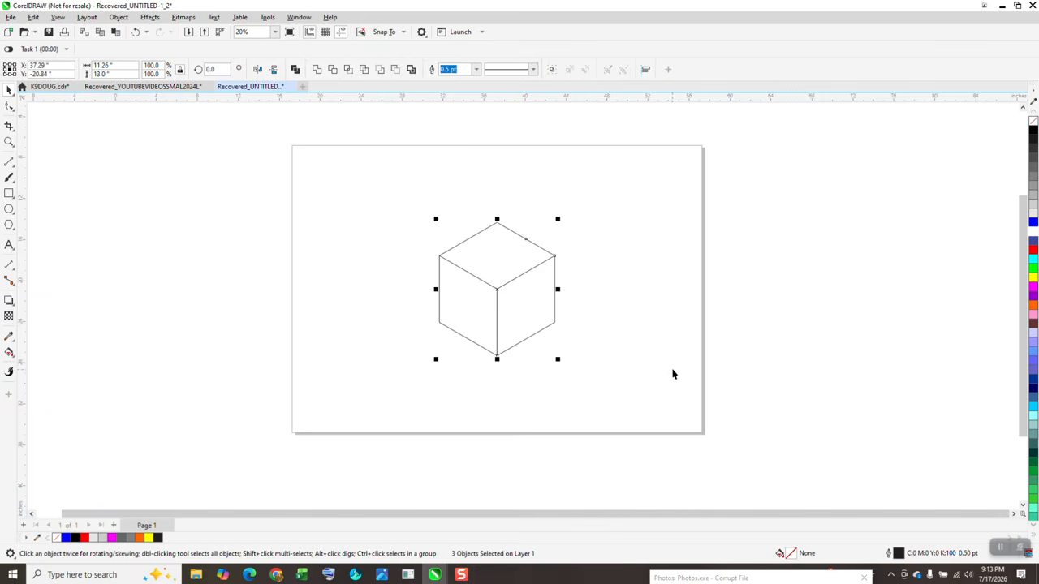
key("Delete")
- Run the cube macro stored under RecordedMacros in GlobalMacros, and clear the selection on the page
left_click(267, 18)
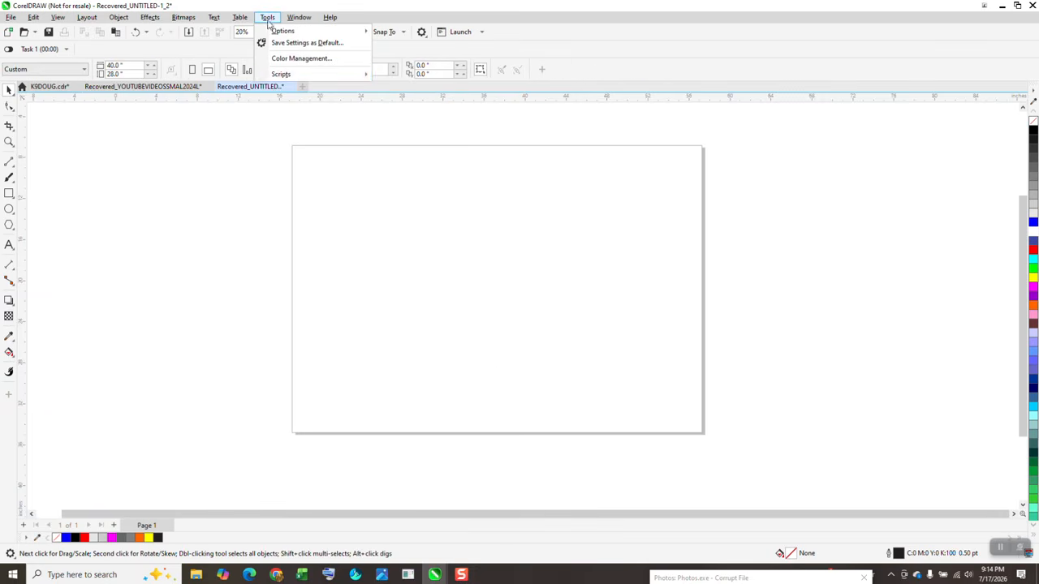
mouse_move(286, 79)
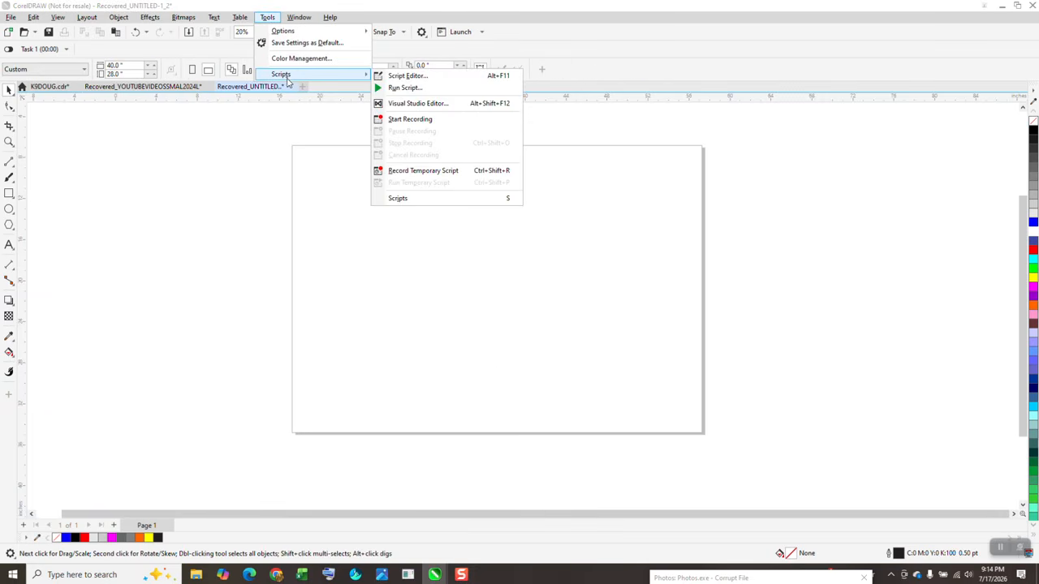
left_click(406, 201)
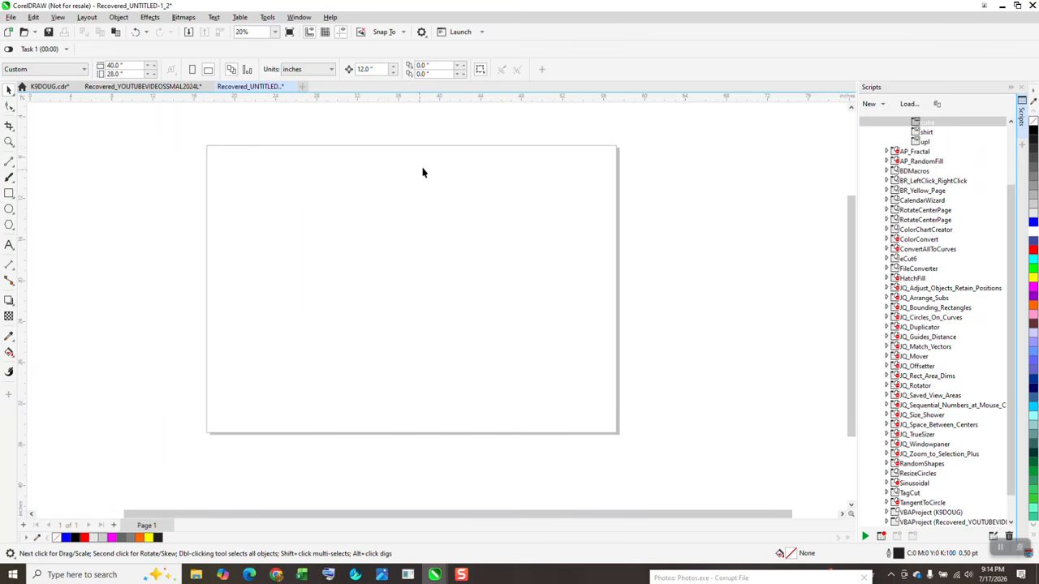
scroll(1011, 201, "up", 3)
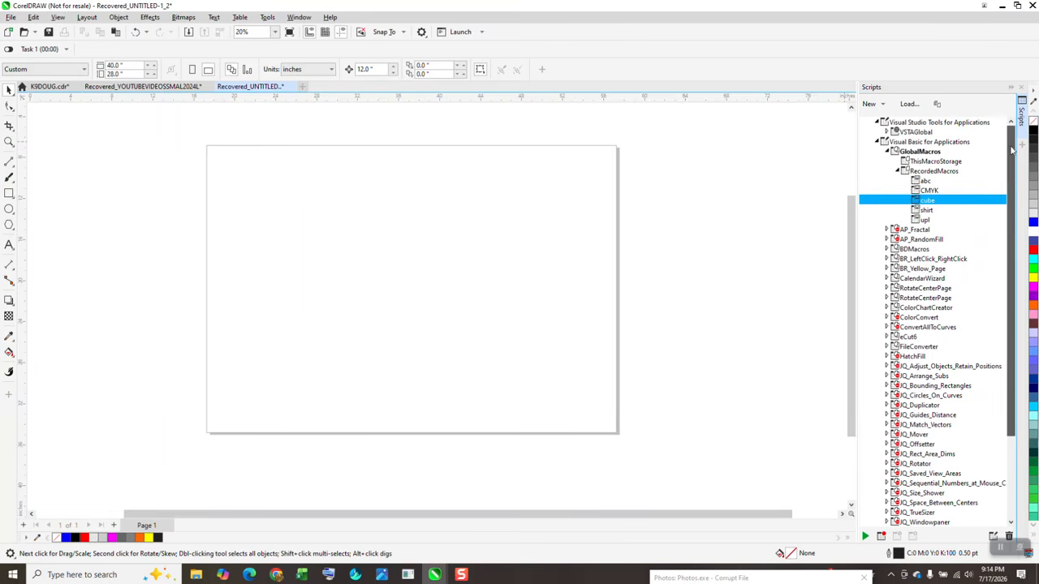
double_click(890, 154)
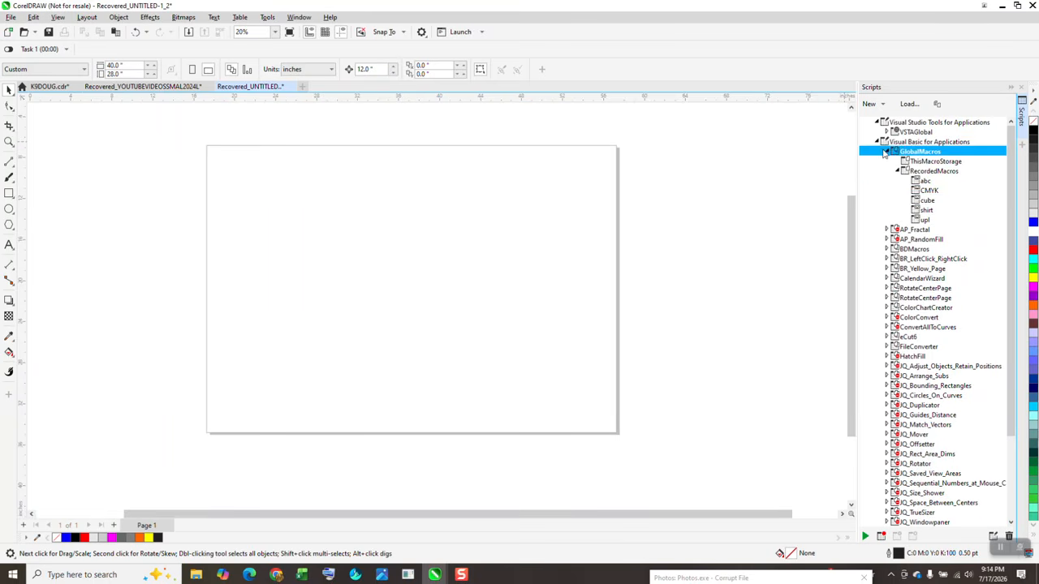
left_click(887, 153)
double_click(899, 173)
left_click(899, 172)
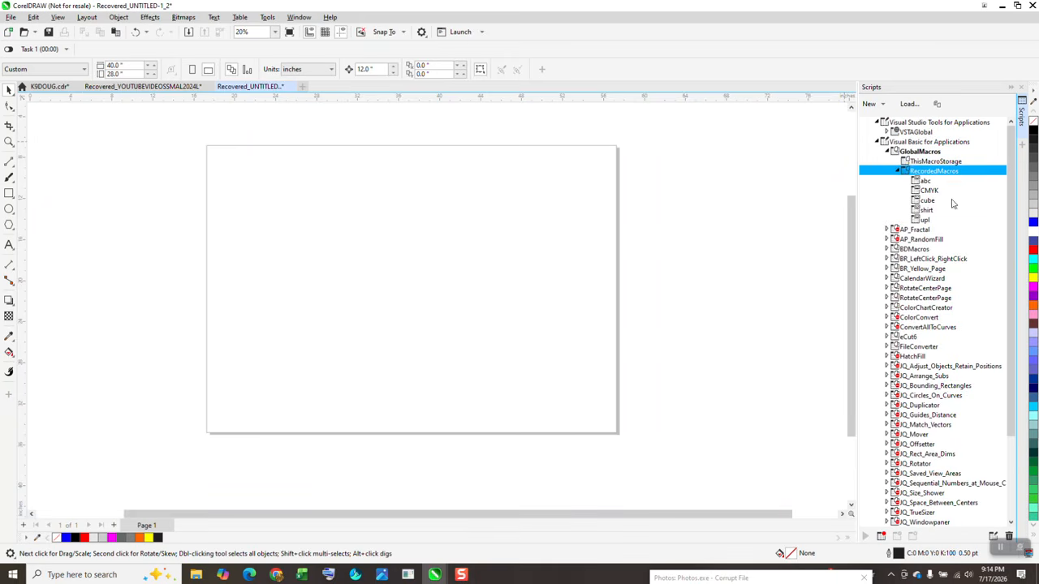
left_click(928, 200)
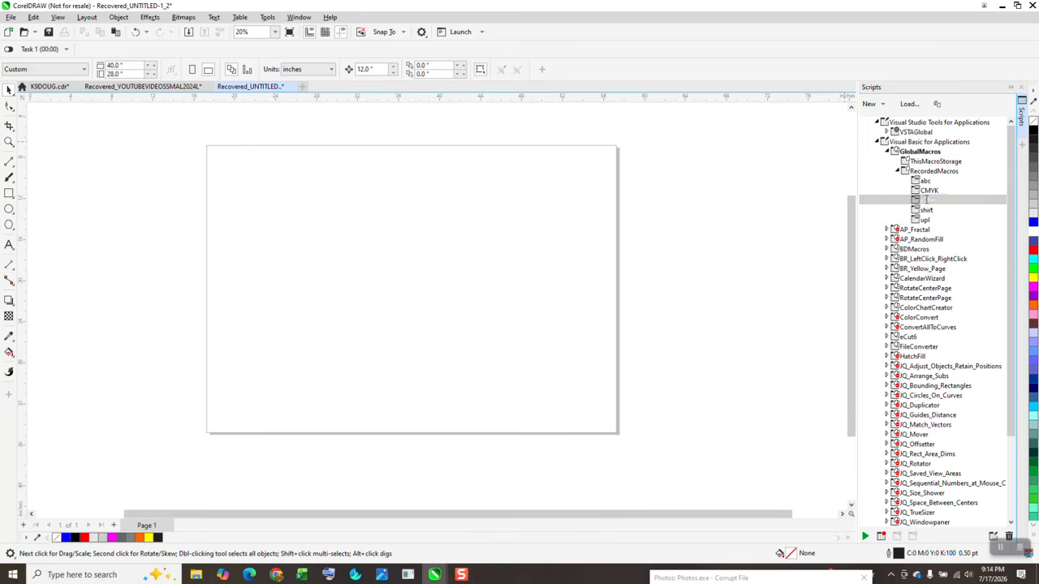
double_click(924, 203)
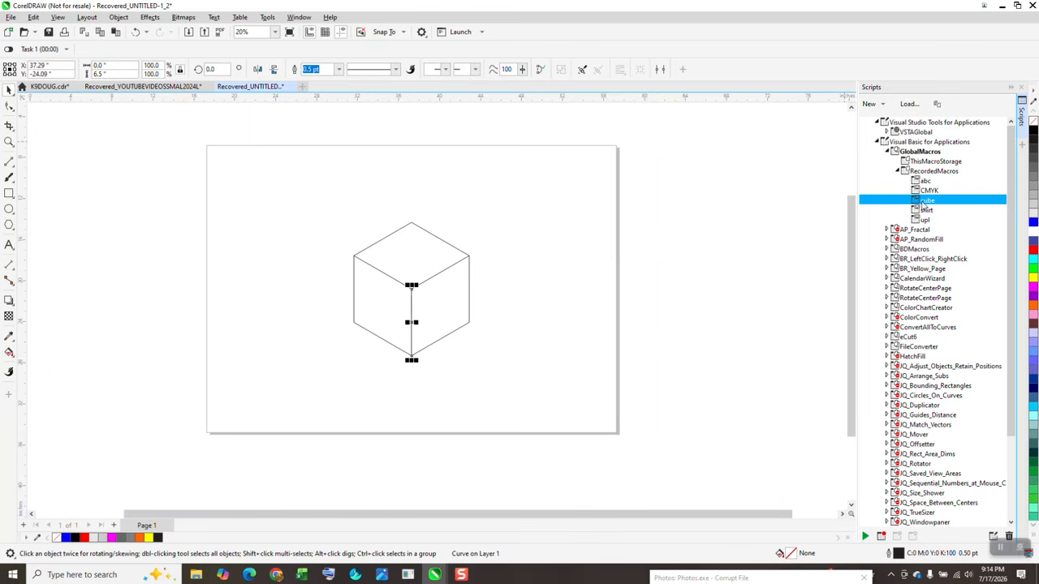
left_click(600, 256)
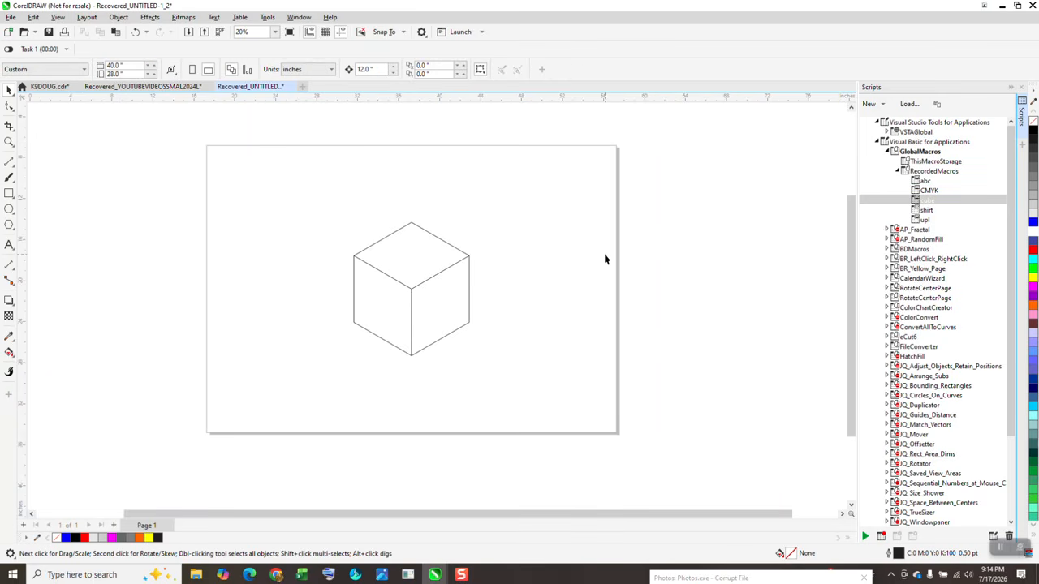
- Remove the cube macro's existing keyboard shortcut and assign Alt+V to it as the new one
right_click(923, 204)
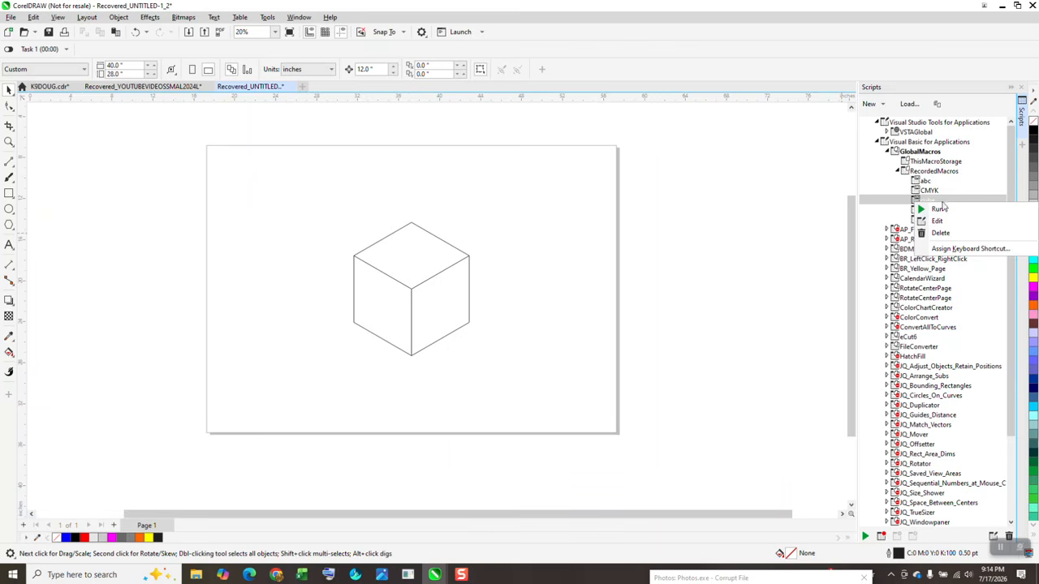
left_click(962, 254)
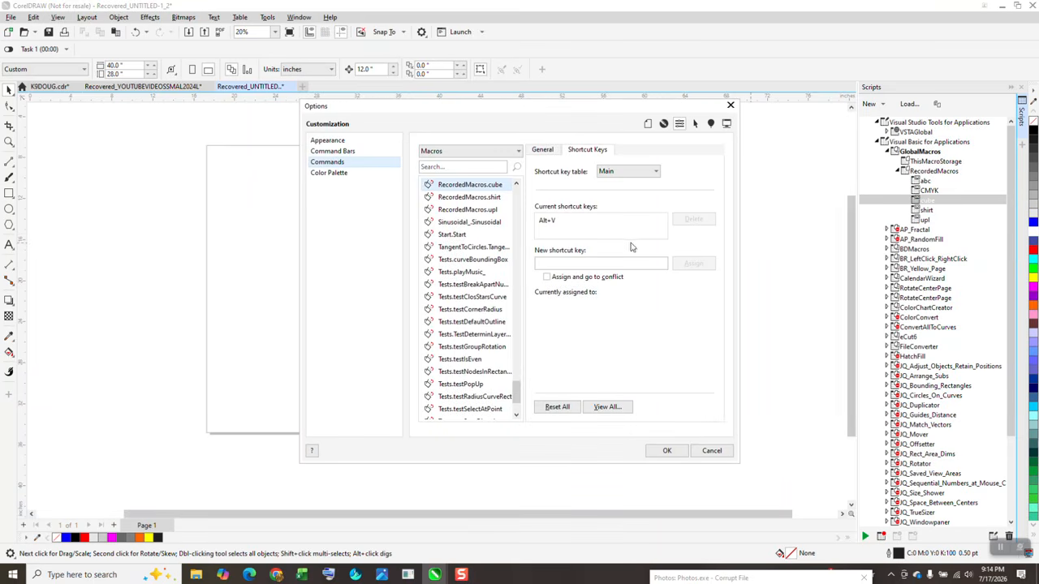
left_click(537, 226)
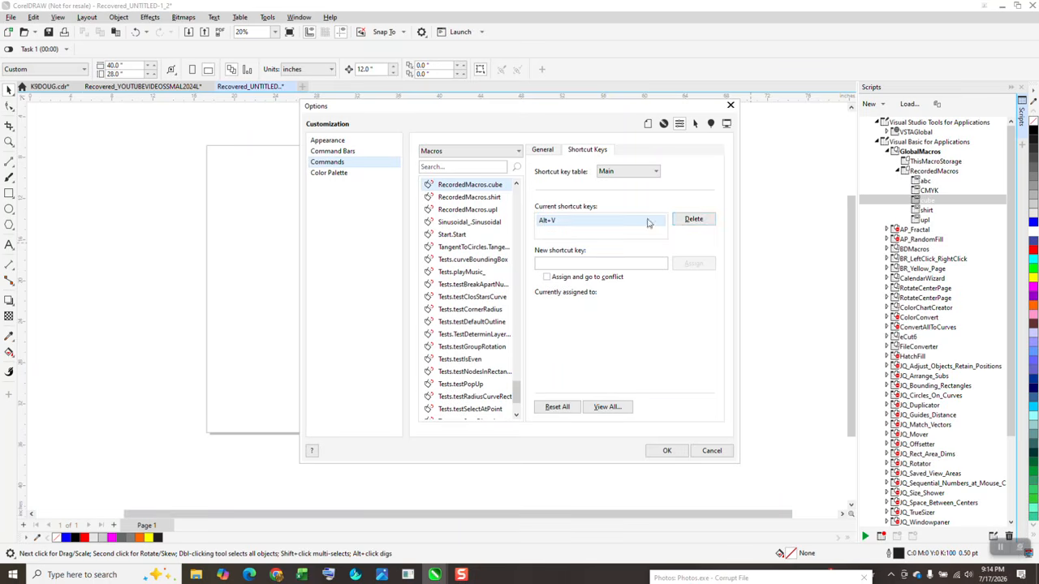
left_click(683, 224)
left_click(559, 262)
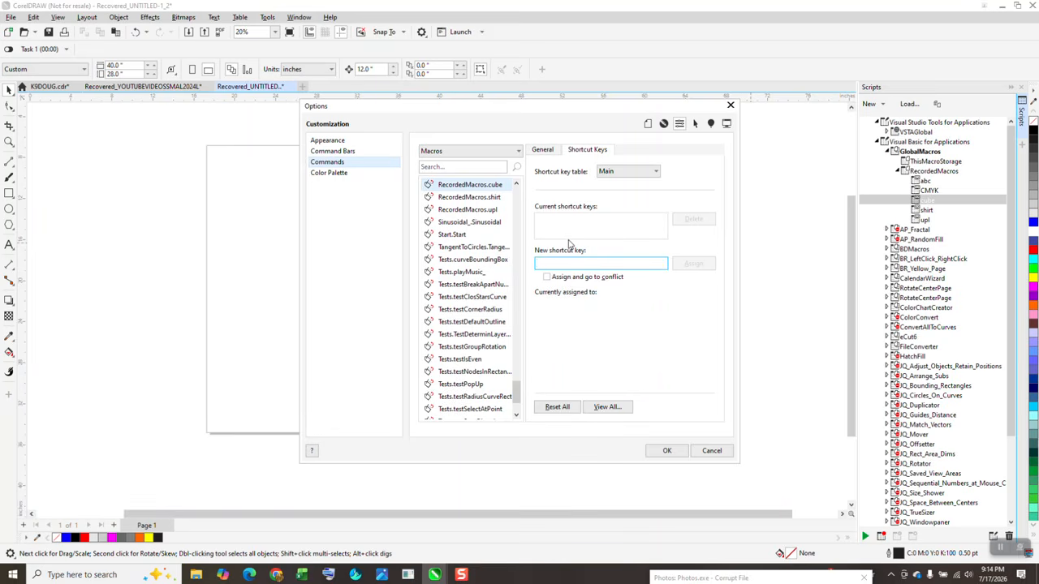
key("alt+v")
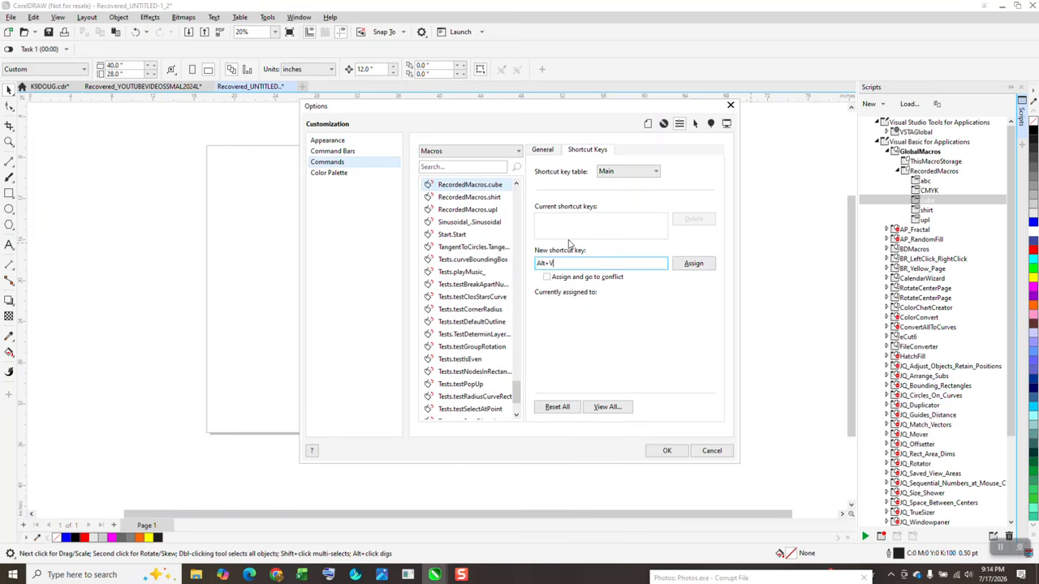
left_click(693, 265)
left_click(679, 455)
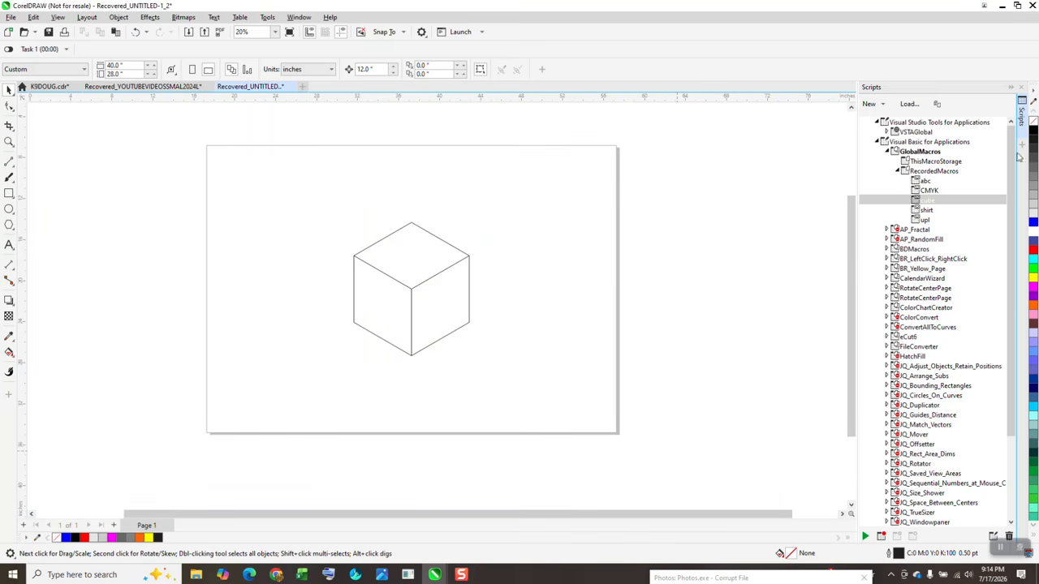
- Clear the cube from the page and redraw it by running the cube macro through its assigned shortcut
left_click(1021, 89)
left_click_drag(317, 127, 698, 403)
key("Delete")
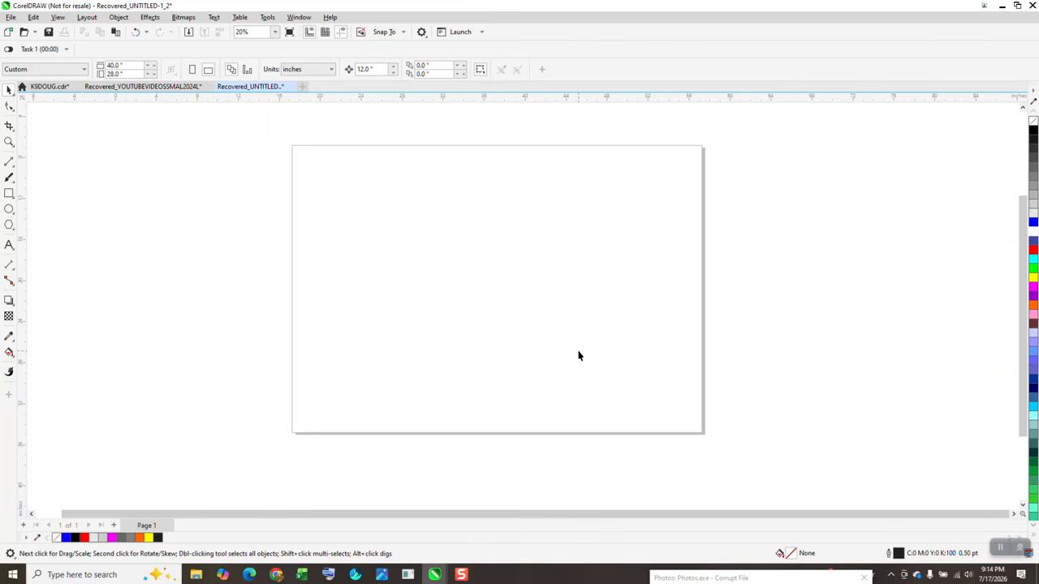
key("ctrl+z")
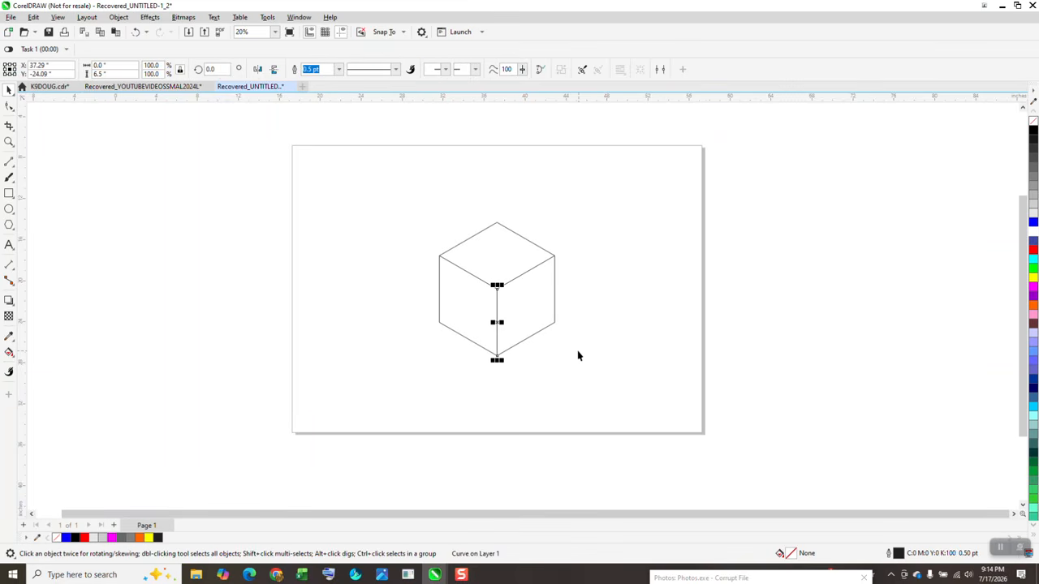
- Move the cube's vertical inner line toward the right face, undo the move, and clear the selection
left_click(567, 344)
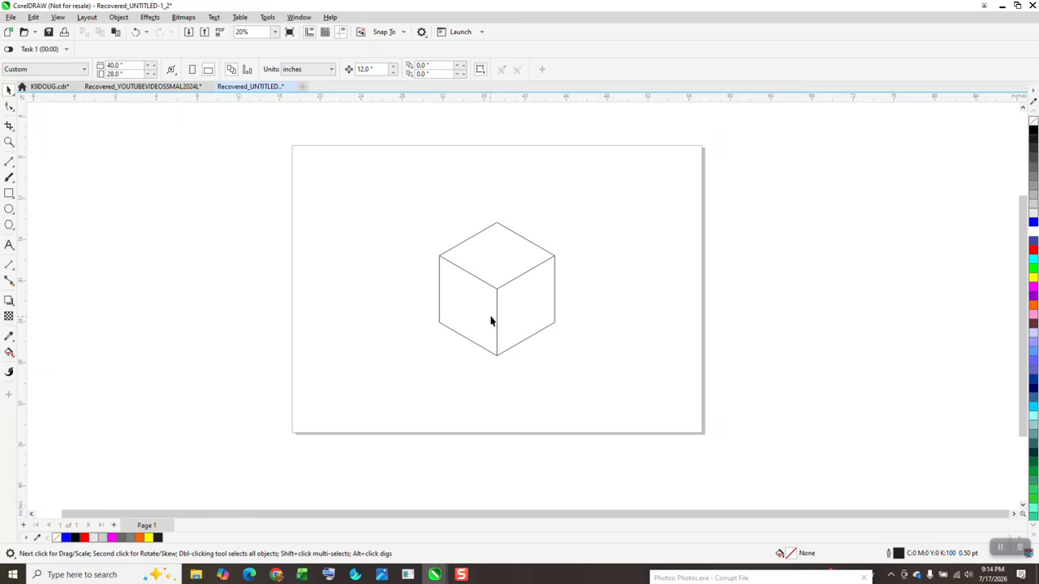
left_click_drag(497, 323, 532, 325)
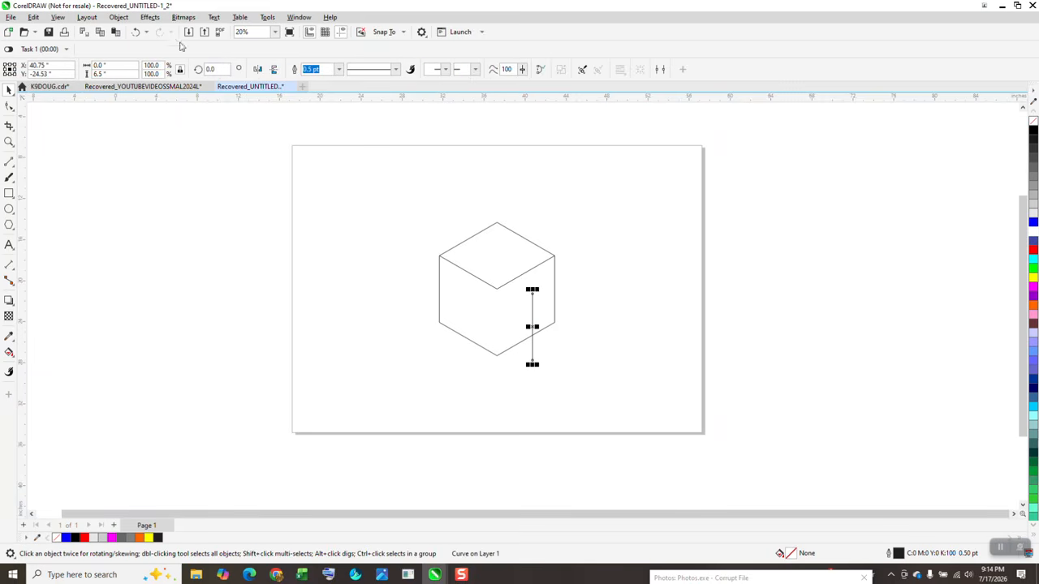
left_click(136, 31)
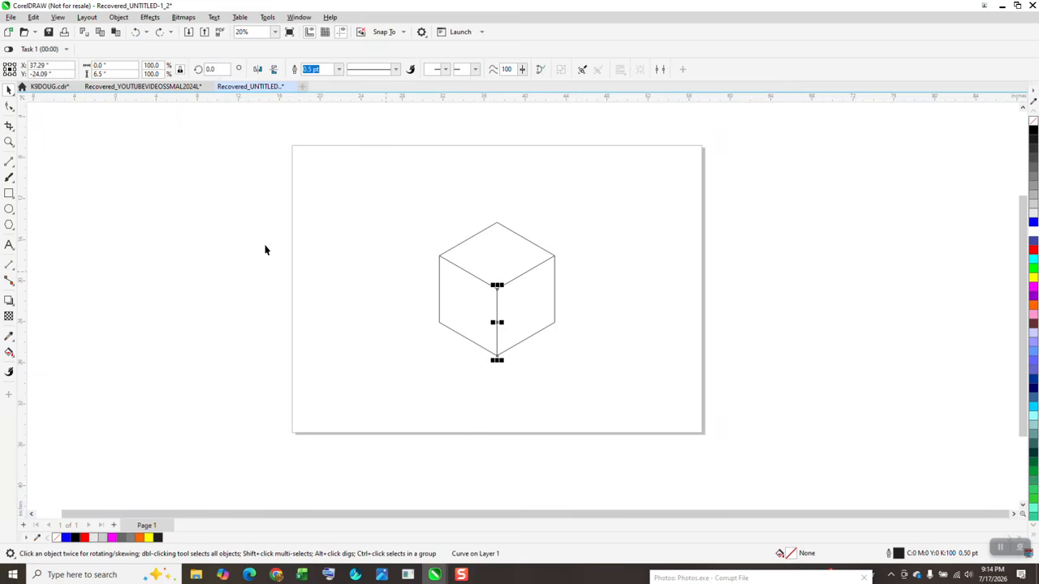
left_click(410, 223)
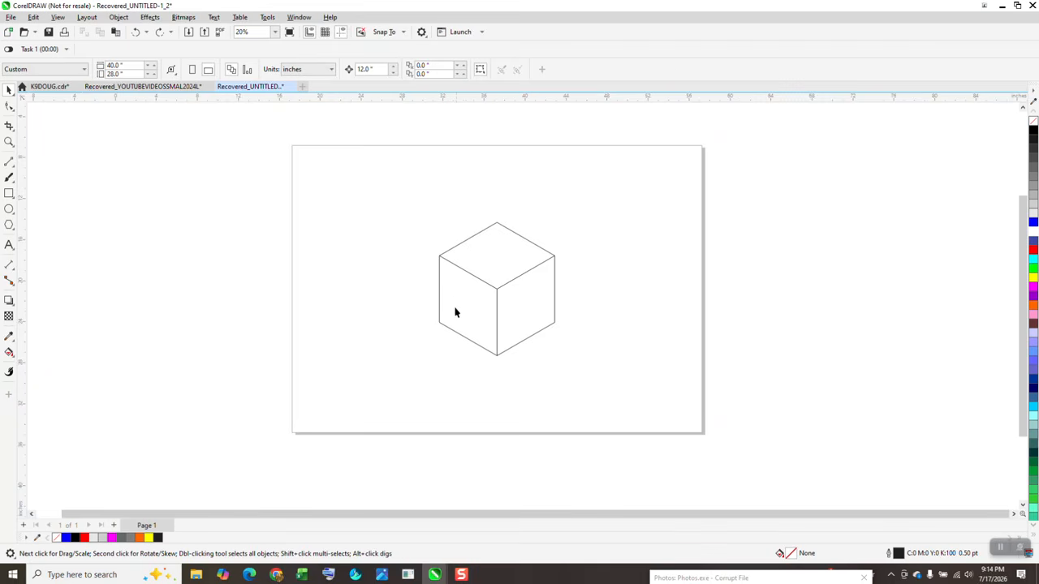
- Color the cube's left, right and top faces blue with the Smart Fill tool
left_click(9, 352)
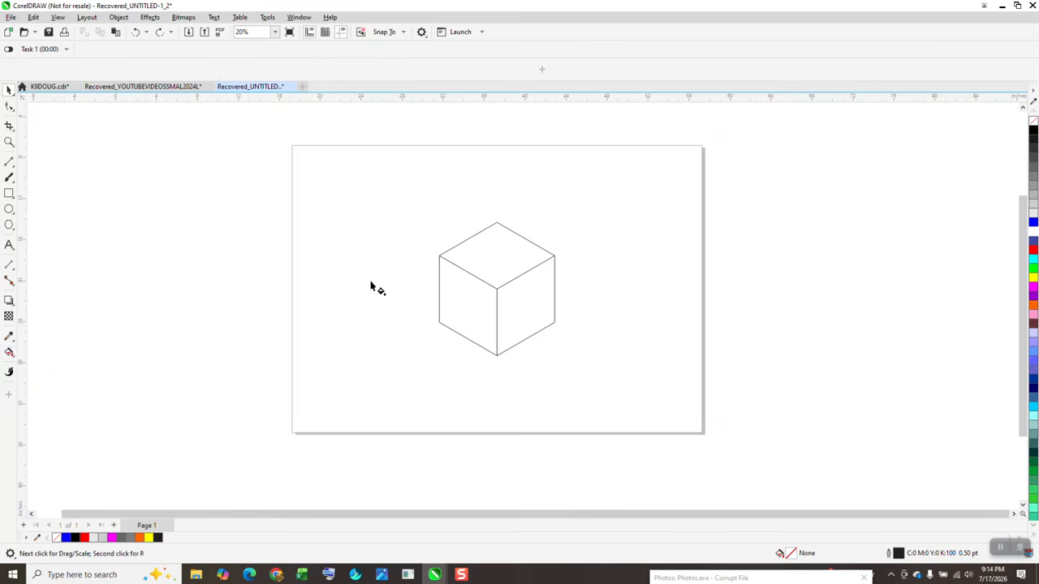
left_click(13, 355)
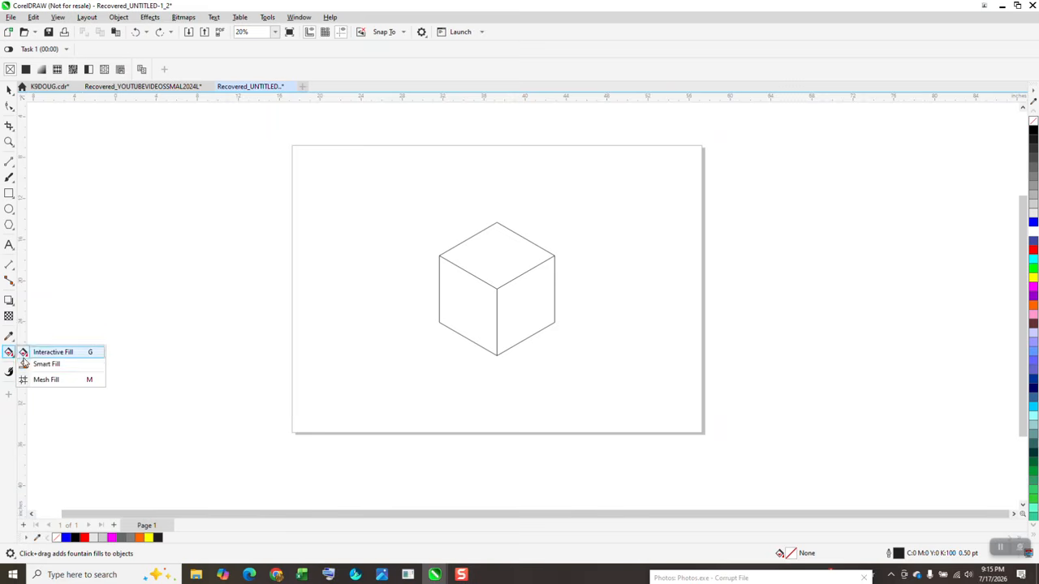
left_click(457, 306)
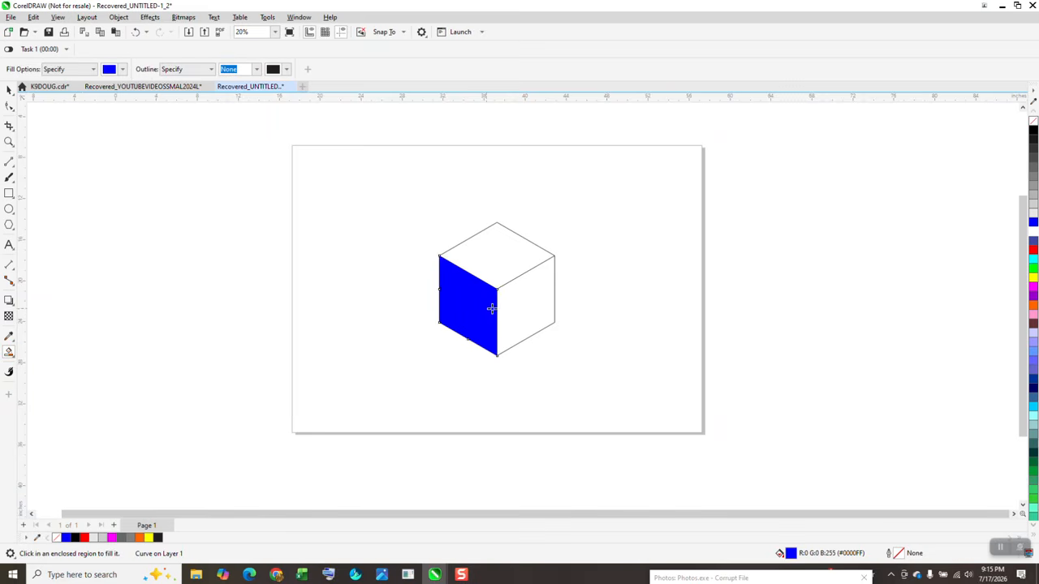
left_click(523, 308)
left_click(517, 262)
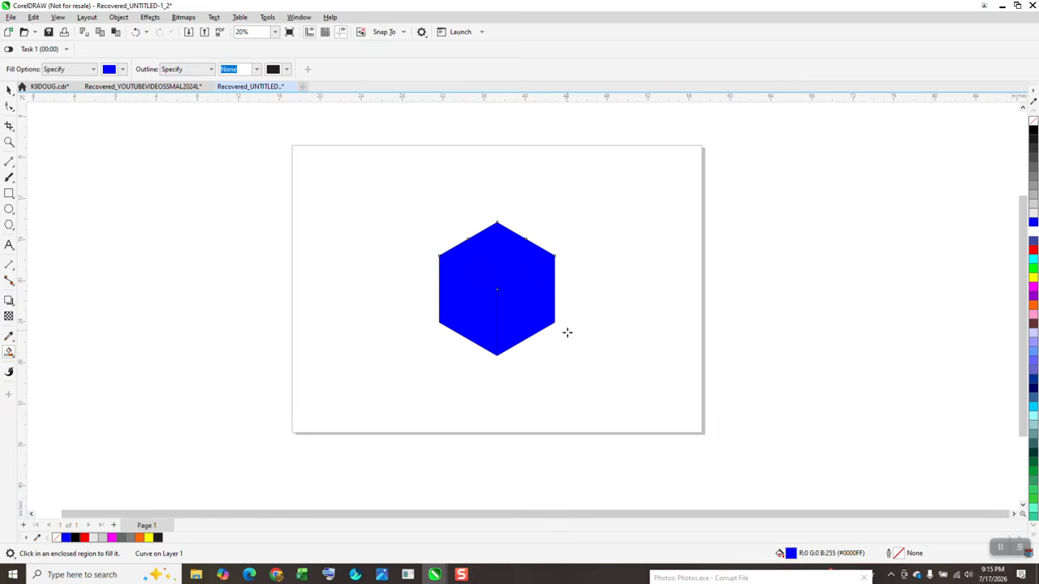
- Move the blue fill shape of the cube's right face out beside the cube, remove its fill and give it a black outline
left_click(7, 90)
left_click(521, 290)
left_click_drag(526, 283, 649, 283)
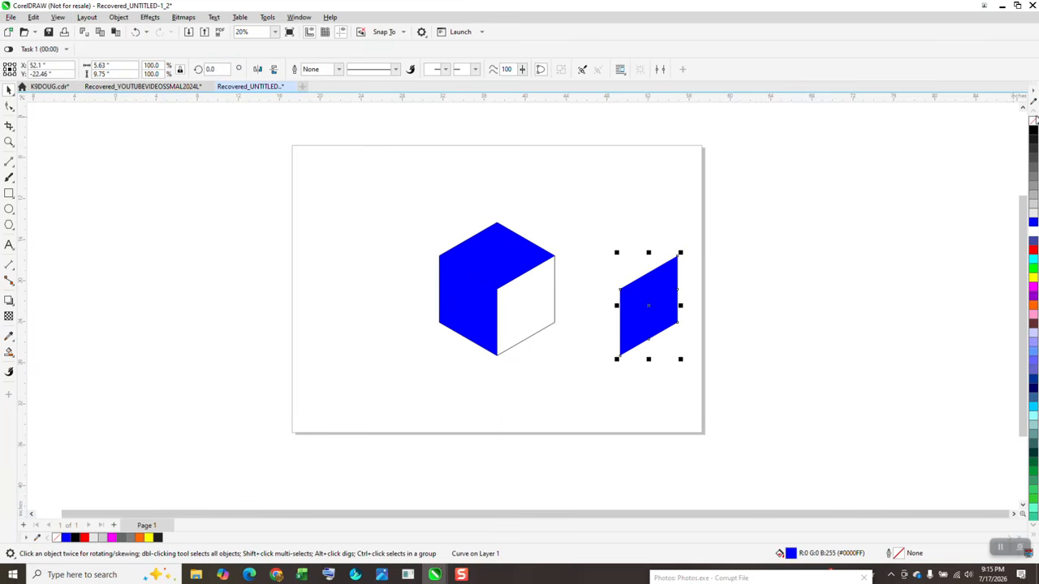
left_click(1033, 122)
right_click(1033, 130)
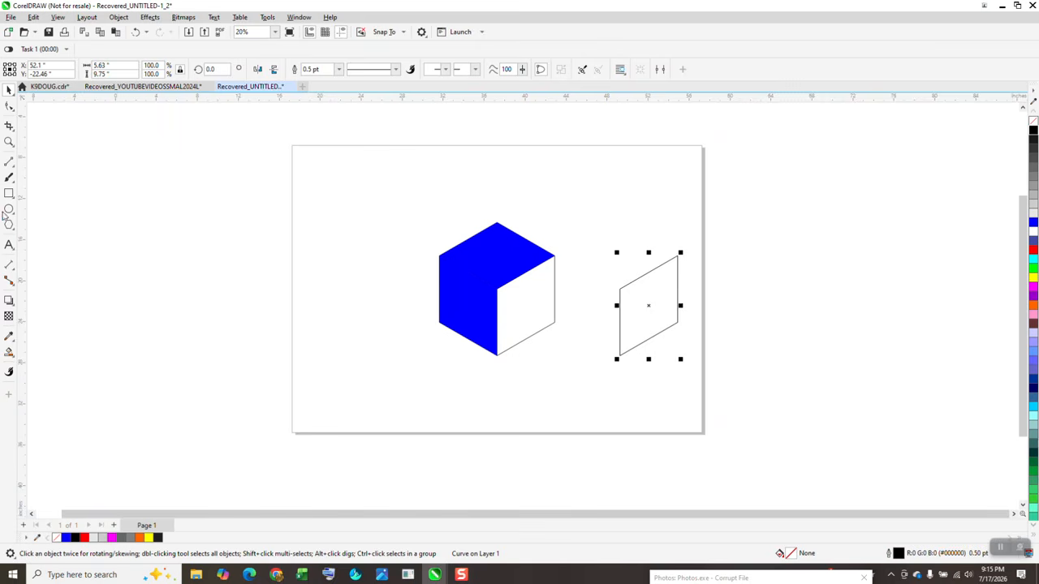
- Add the artistic text COREL above the cube in Arial, enlarged to about 101 pt
left_click(9, 243)
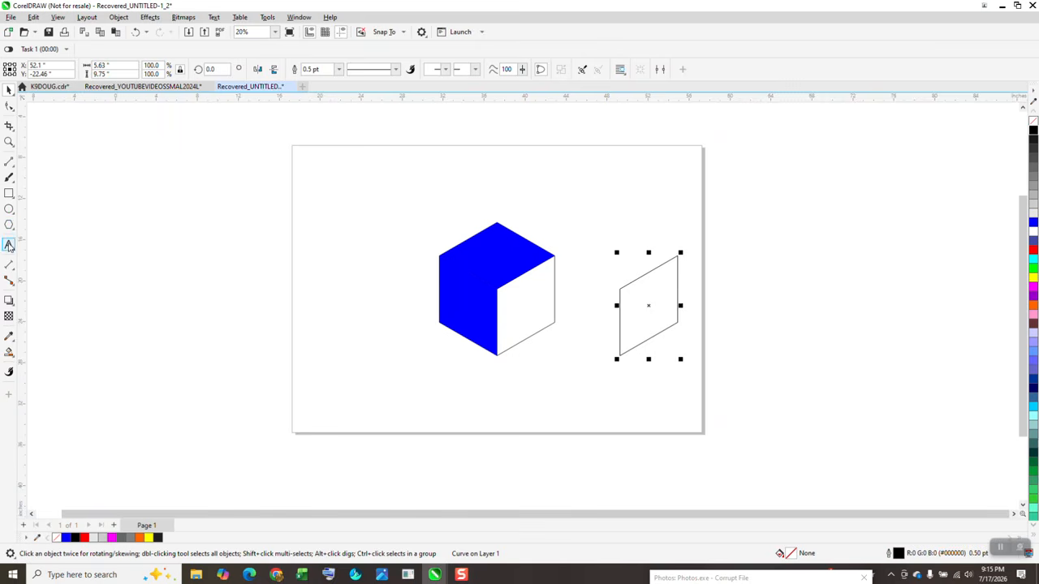
left_click(413, 212)
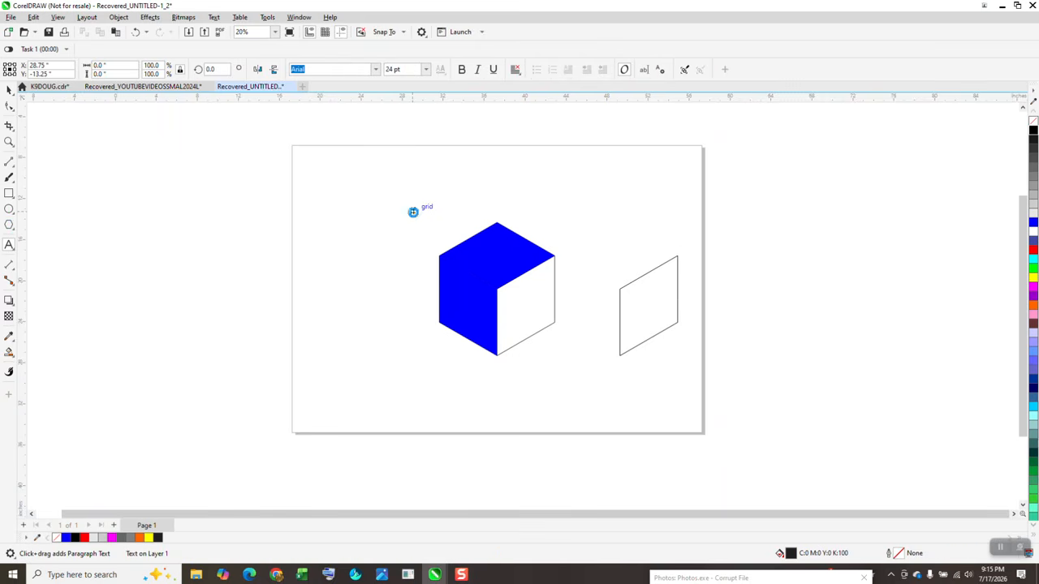
type("COREL")
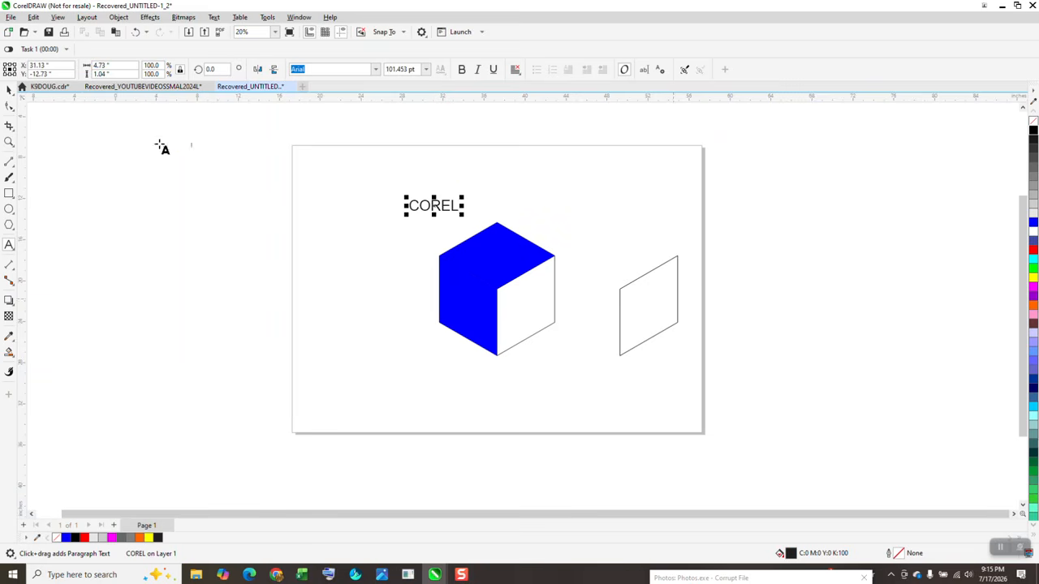
left_click(10, 89)
- Apply a one-step inside contour with a 0.3 inch offset and red outline to the empty parallelogram beside the cube
left_click(655, 325)
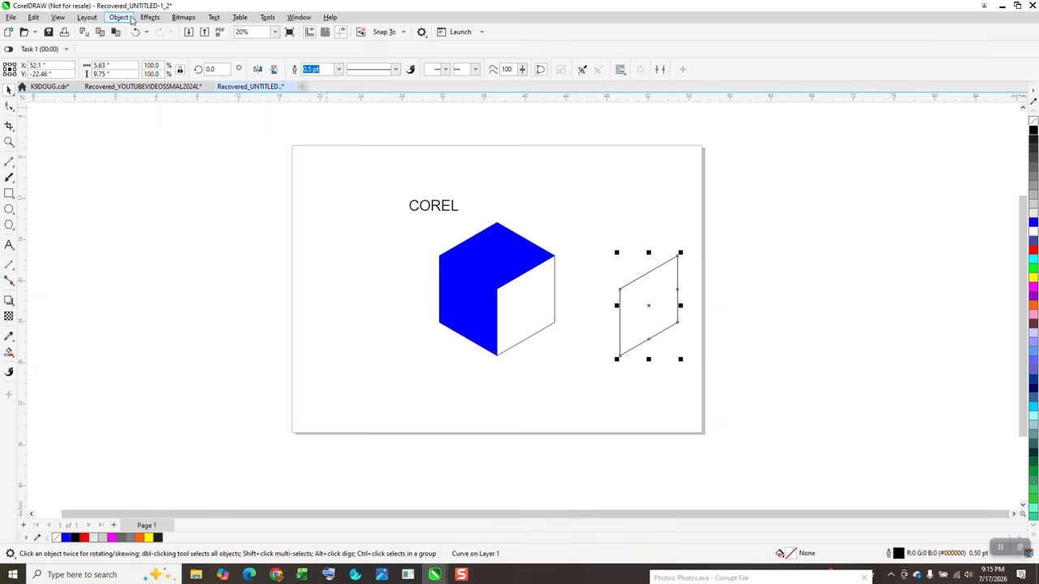
left_click(120, 17)
mouse_move(150, 17)
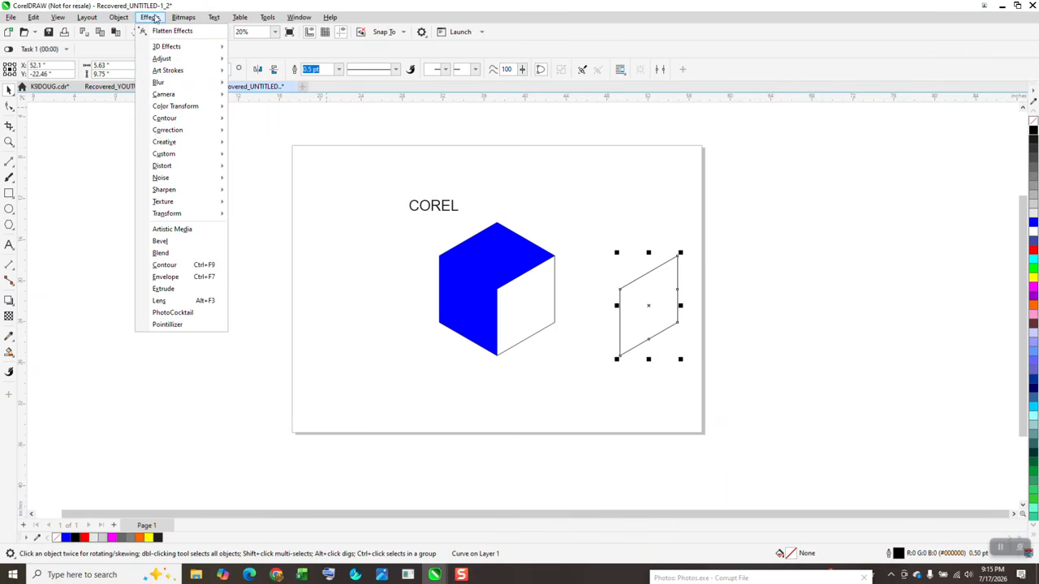
left_click(712, 249)
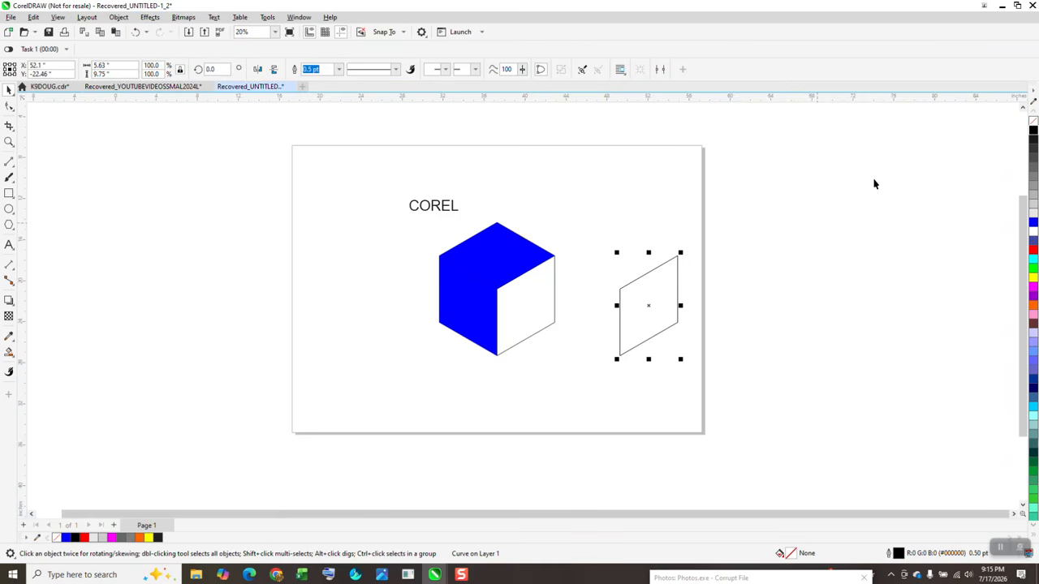
key("ctrl+F9")
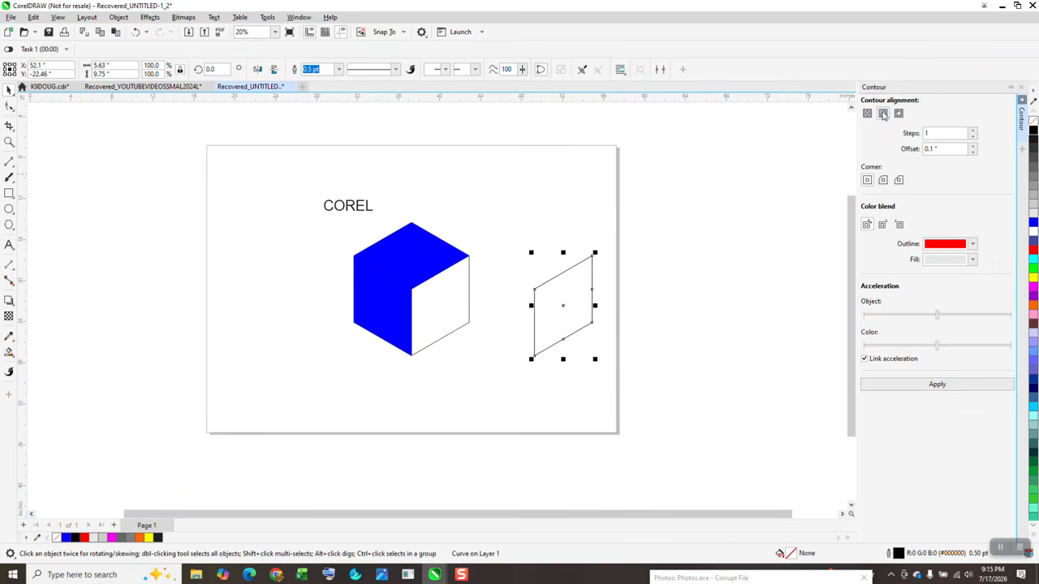
left_click(937, 388)
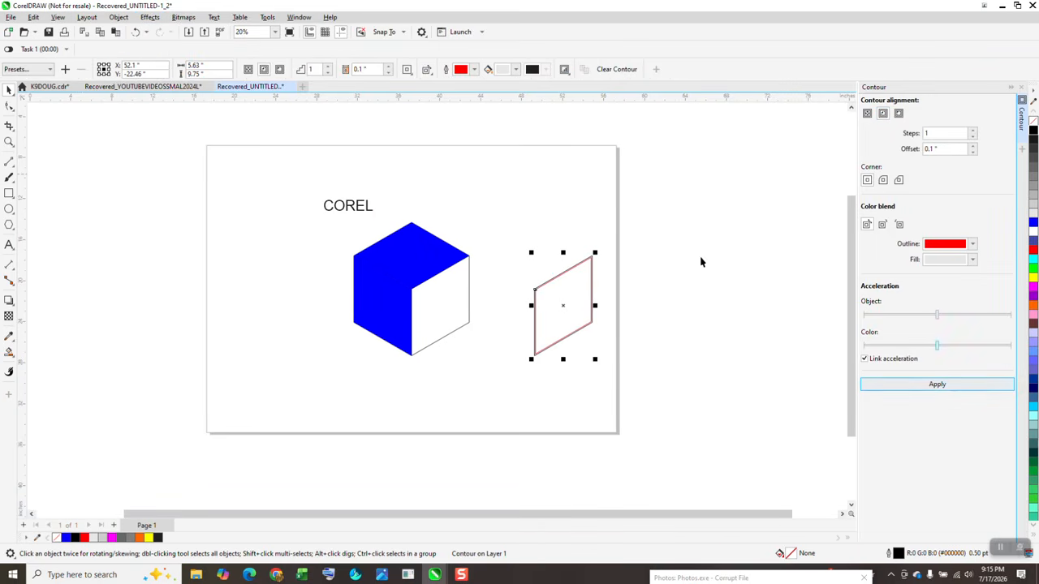
left_click(135, 32)
double_click(941, 148)
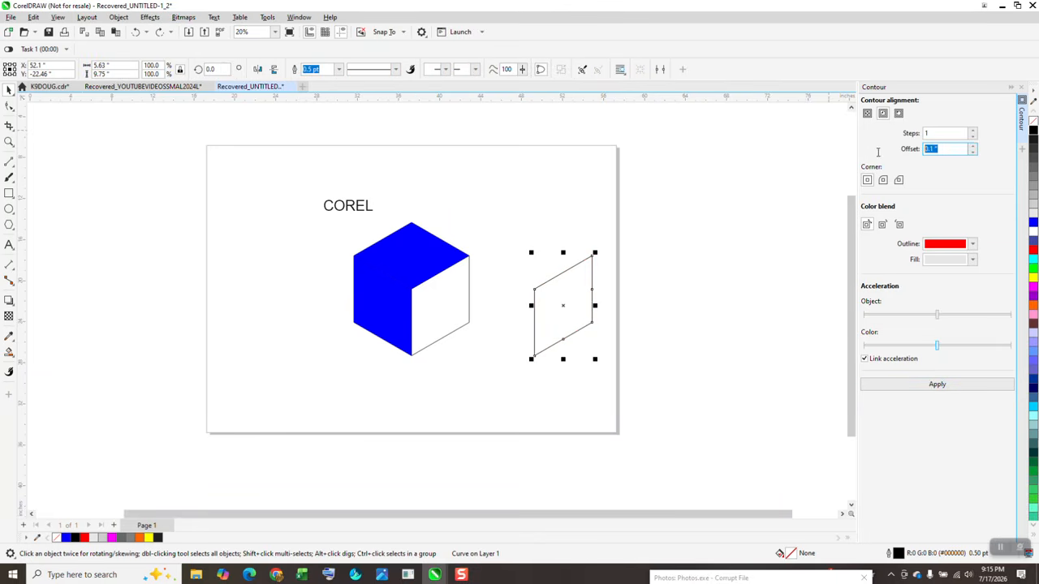
type(".3")
left_click(937, 384)
- Break the contour apart from the parallelogram and clear the selection
left_click(119, 17)
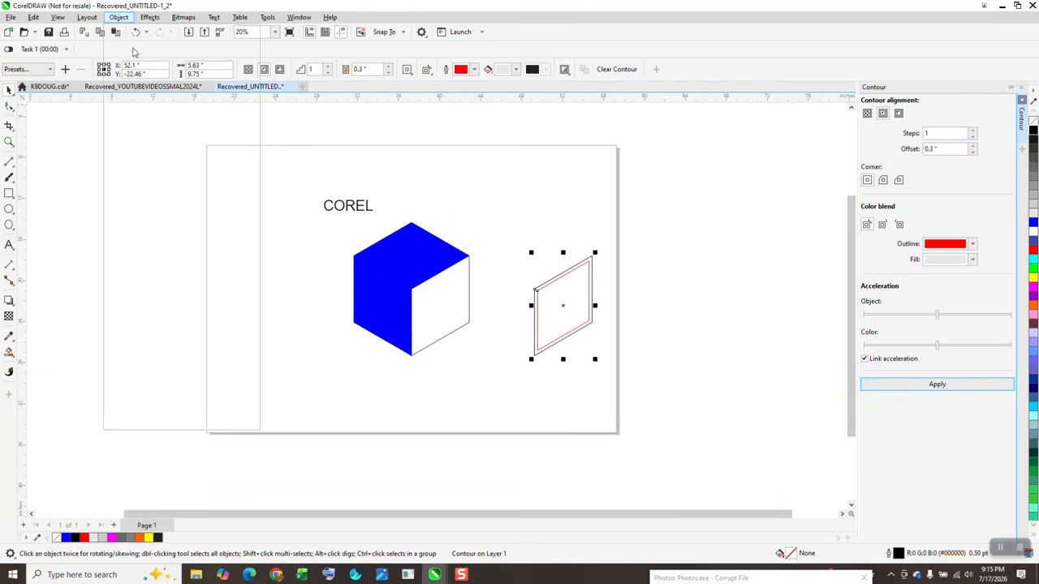
left_click(172, 269)
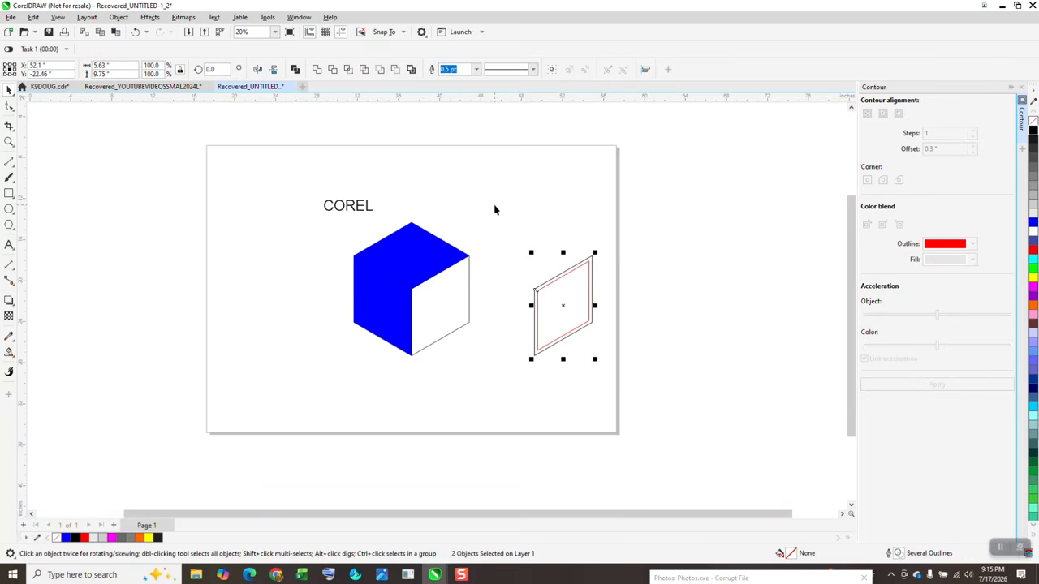
left_click(553, 280)
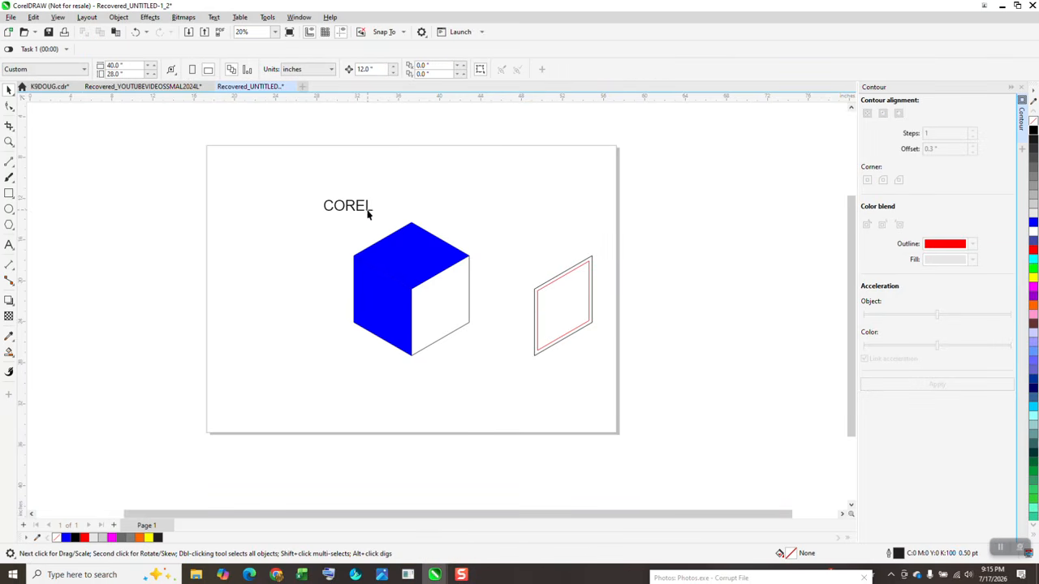
- Move the COREL text into the parallelogram and add a perspective effect to it
left_click_drag(368, 213, 581, 322)
left_click(9, 142)
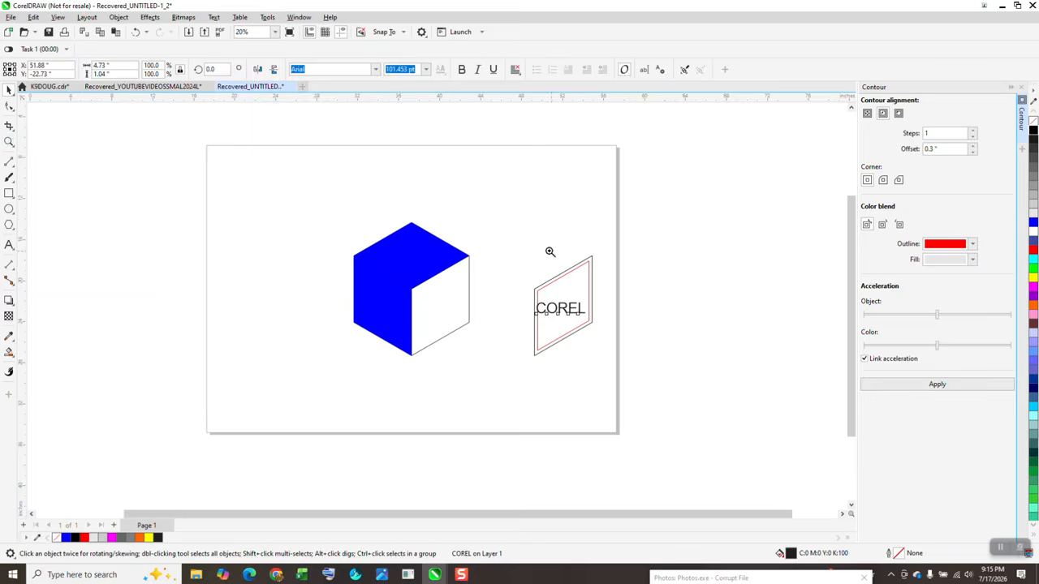
left_click_drag(549, 252, 649, 418)
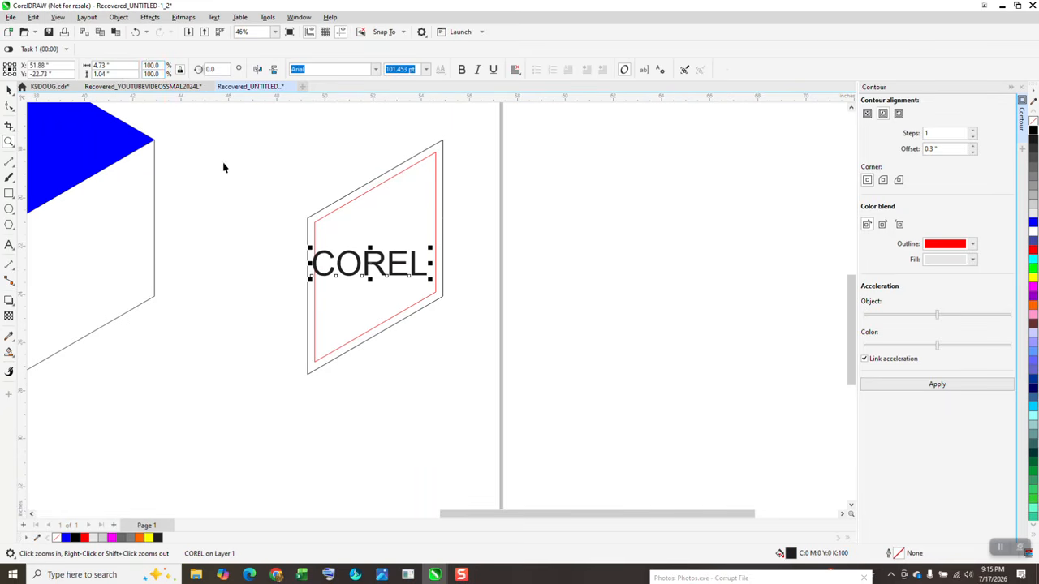
key("space")
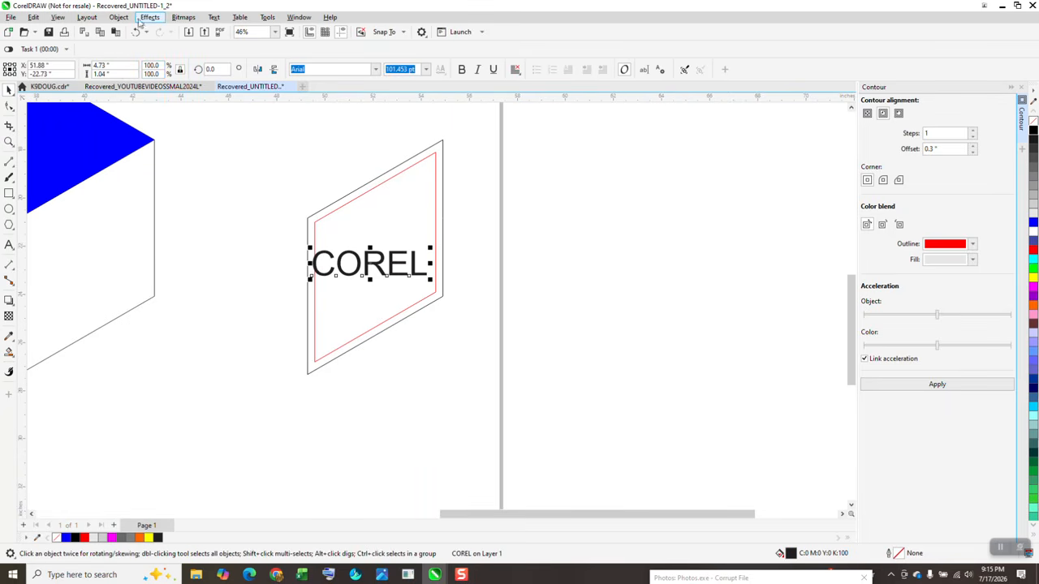
left_click(120, 18)
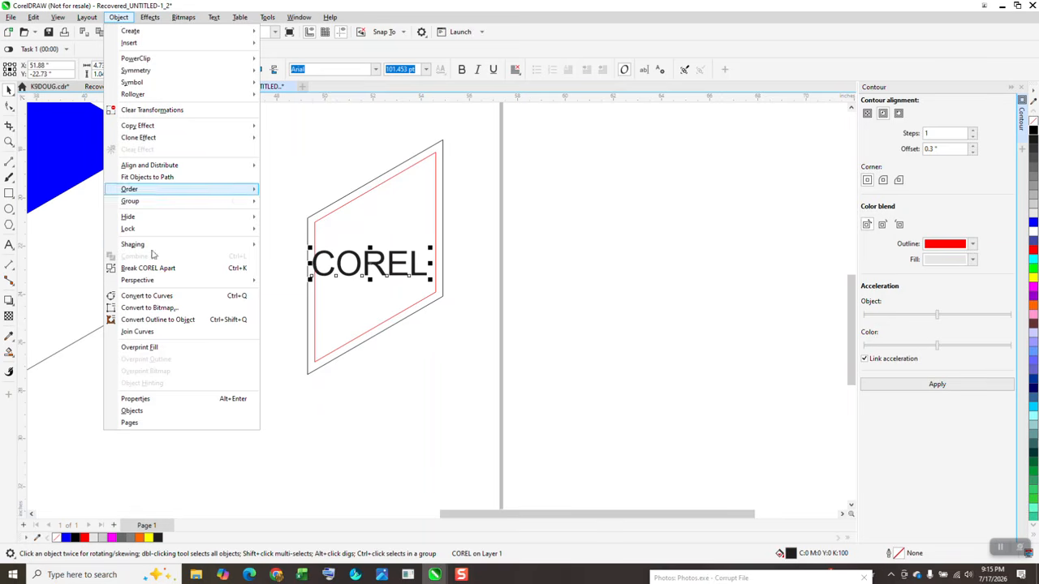
left_click(268, 283)
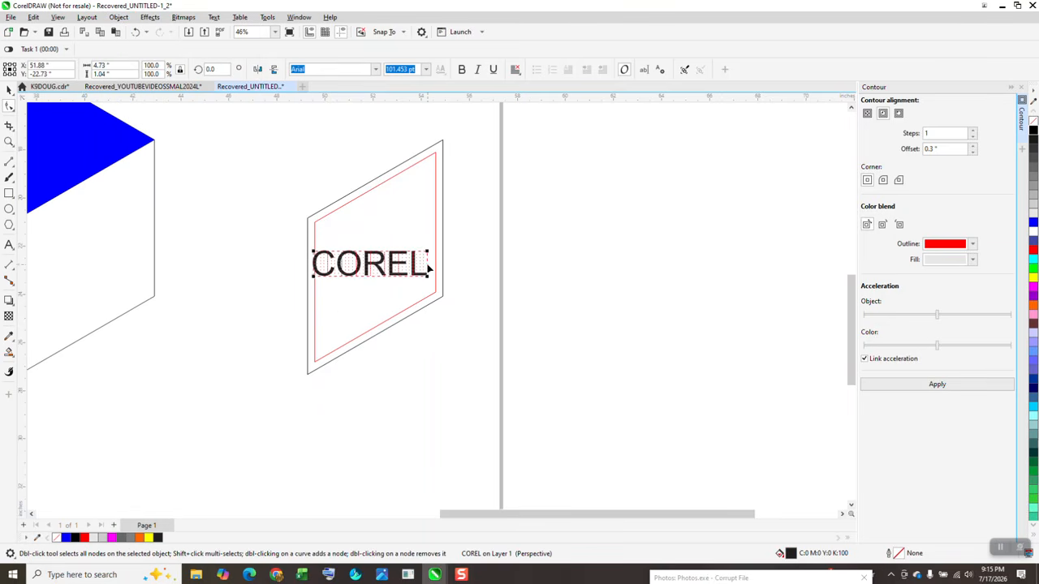
- Stretch the four perspective corners of the COREL text to the corners of the inner red parallelogram
left_click_drag(427, 252, 436, 152)
left_click_drag(313, 253, 313, 221)
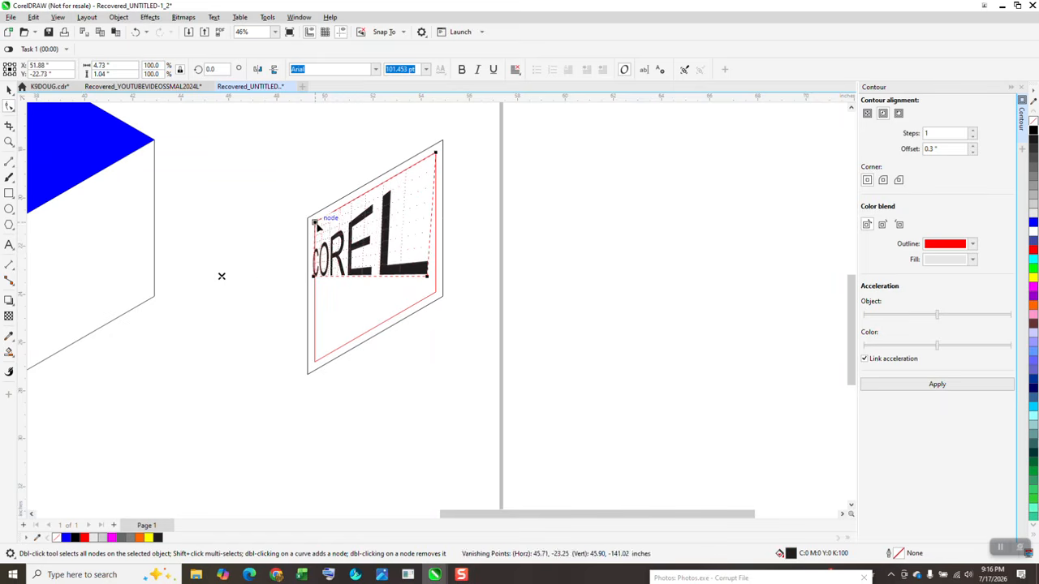
left_click_drag(427, 278, 436, 291)
left_click_drag(313, 276, 316, 363)
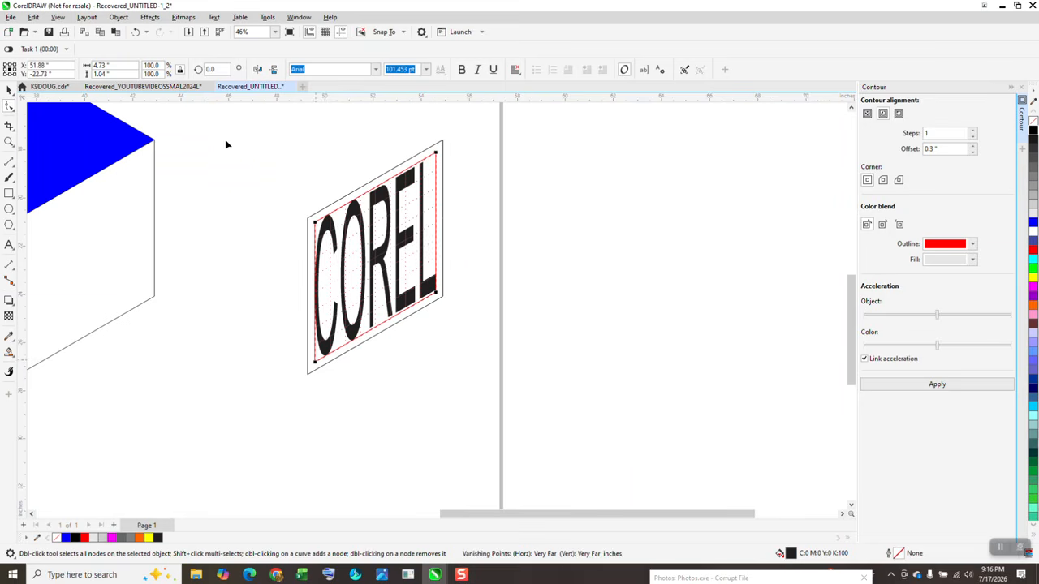
left_click(9, 89)
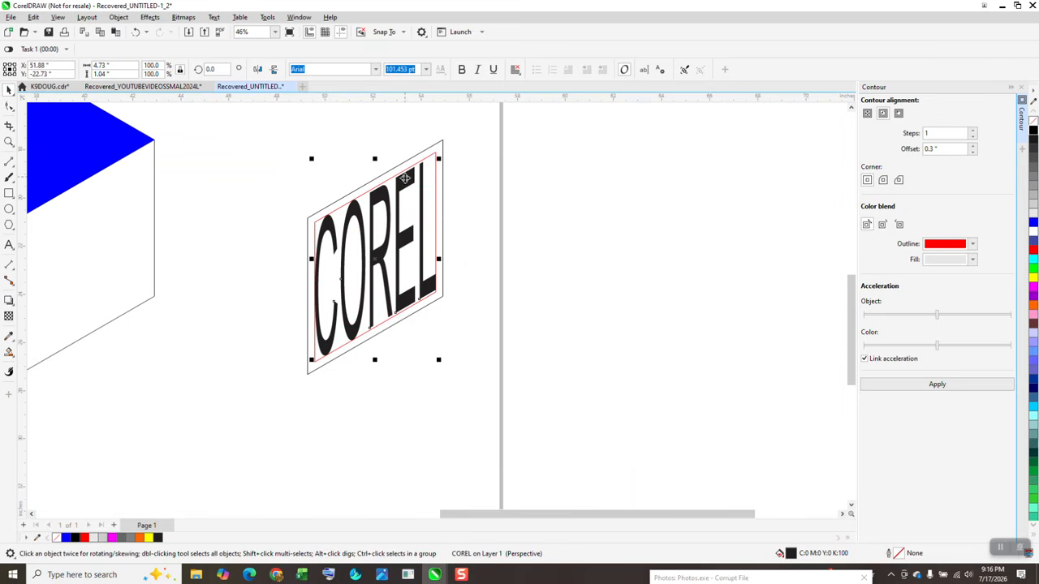
- Move the perspective COREL text straight across onto the cube's white right face
left_click(406, 178)
key("shift+Left")
scroll(549, 195, "down", 3)
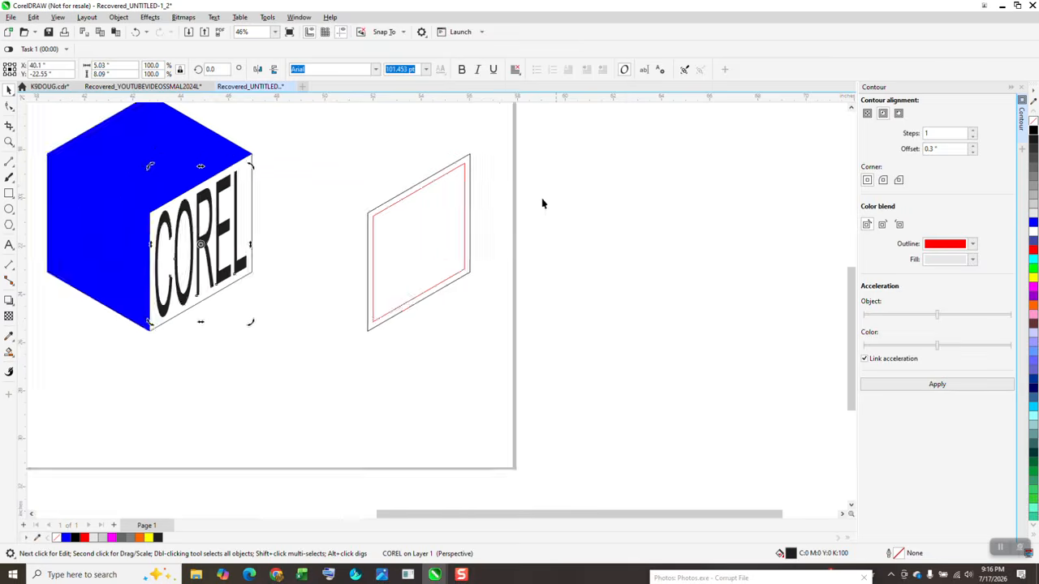
- Delete the leftover parallelogram with its red inner contour, and close the Contour settings
left_click_drag(348, 121, 594, 324)
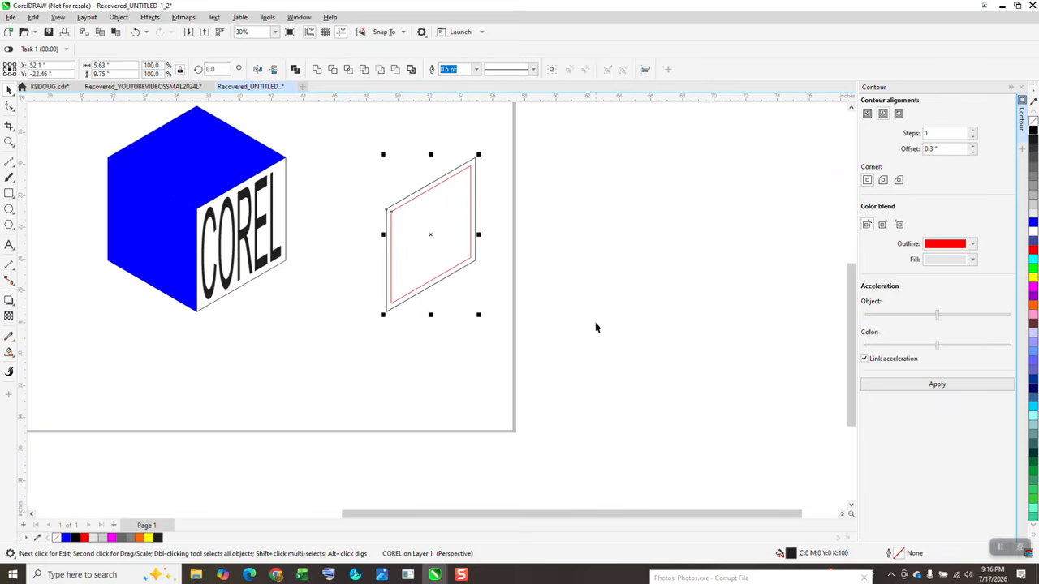
key("Delete")
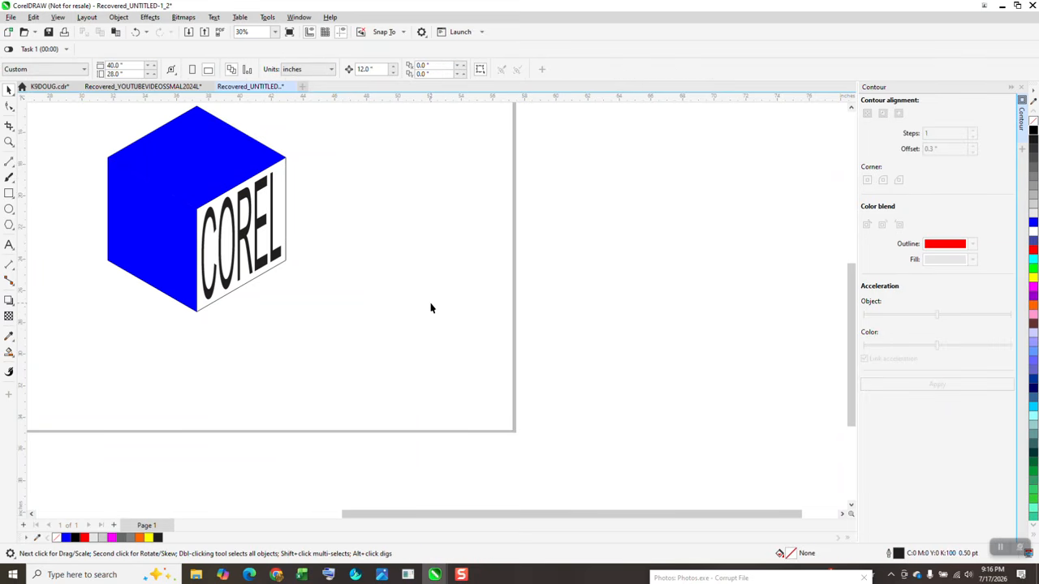
left_click(1020, 88)
- Delete the lettered blue cube and draw a fresh one by running the cube macro through its assigned shortcut
scroll(254, 176, "down", 1)
left_click_drag(178, 108, 448, 301)
key("Delete")
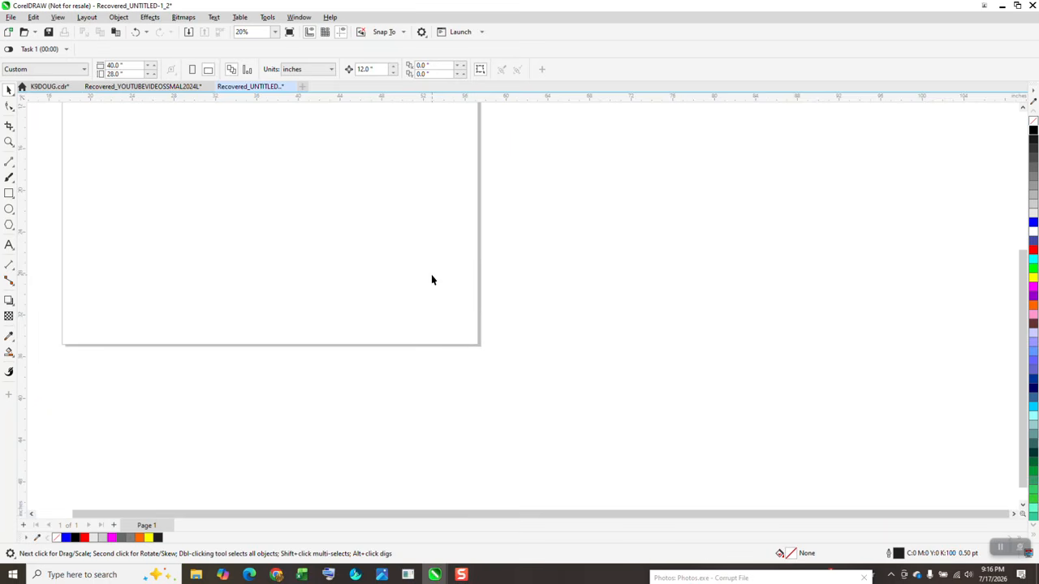
key("ctrl+z")
left_click(419, 267)
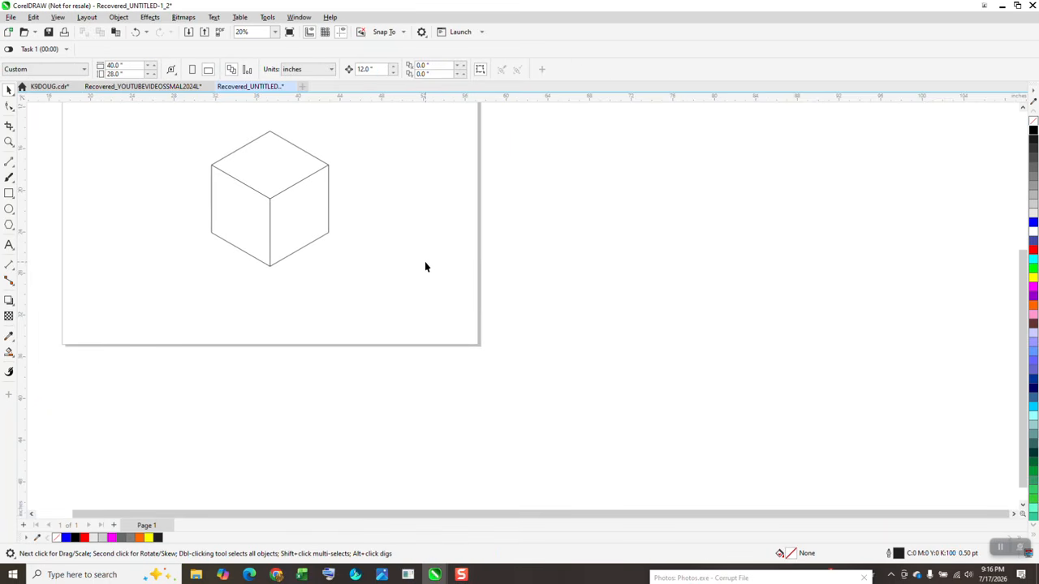